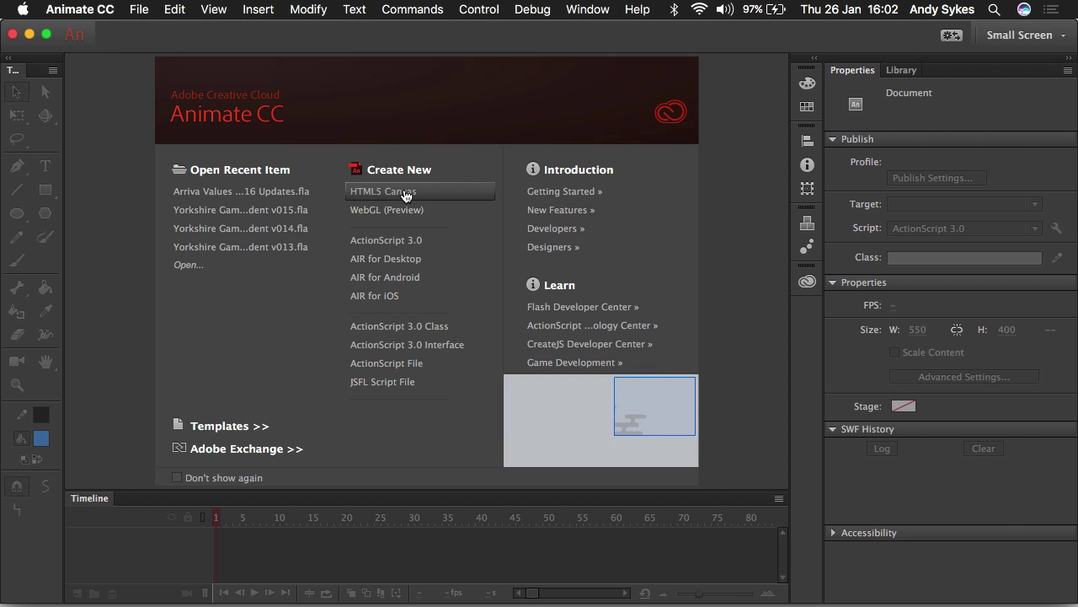
left_click(432, 194)
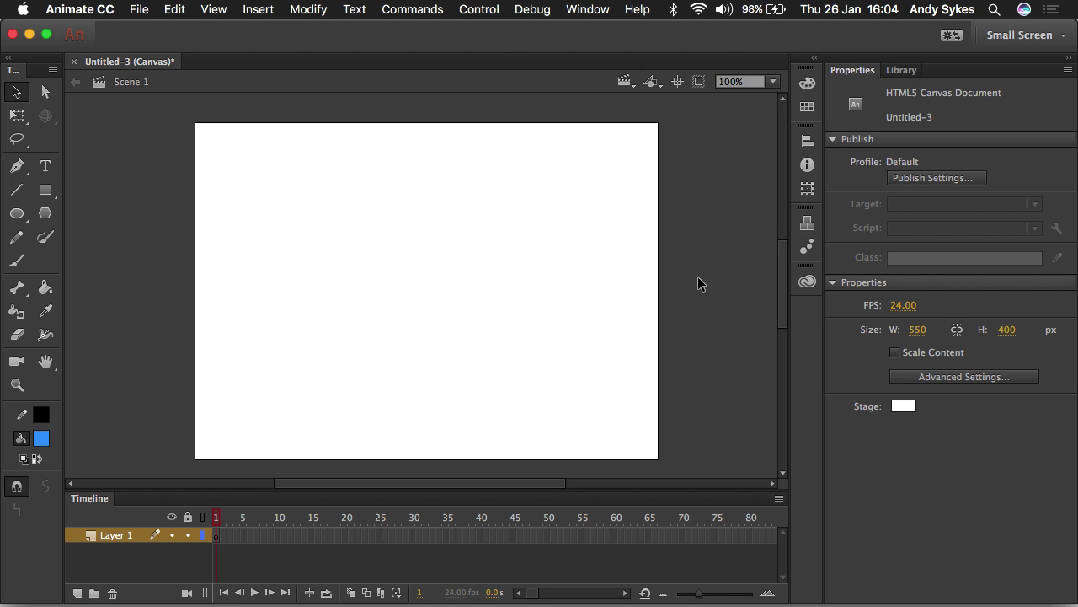
left_click(578, 8)
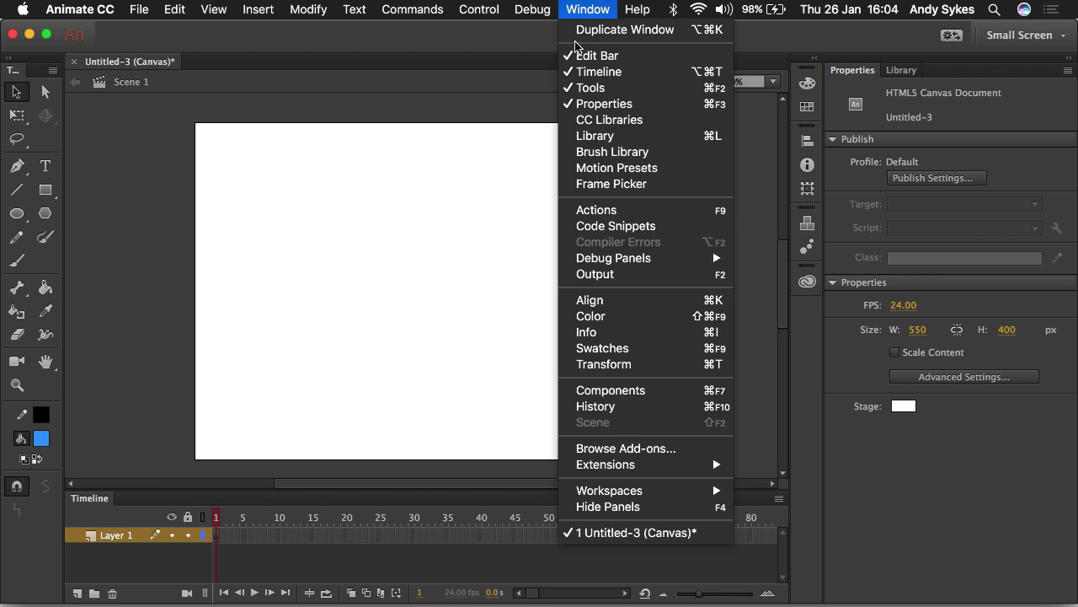
mouse_move(566, 490)
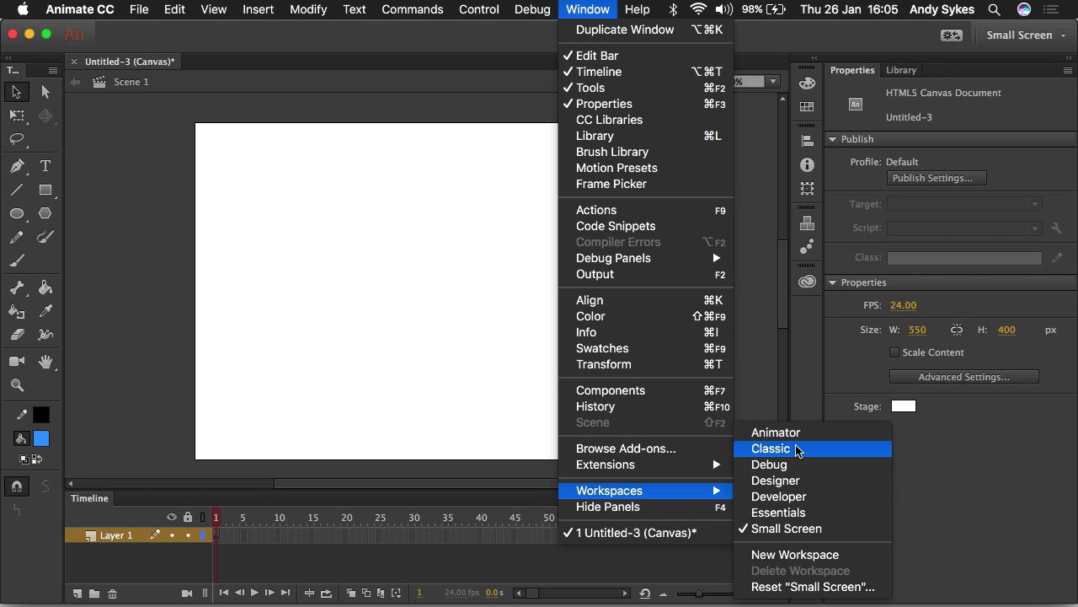
left_click(965, 487)
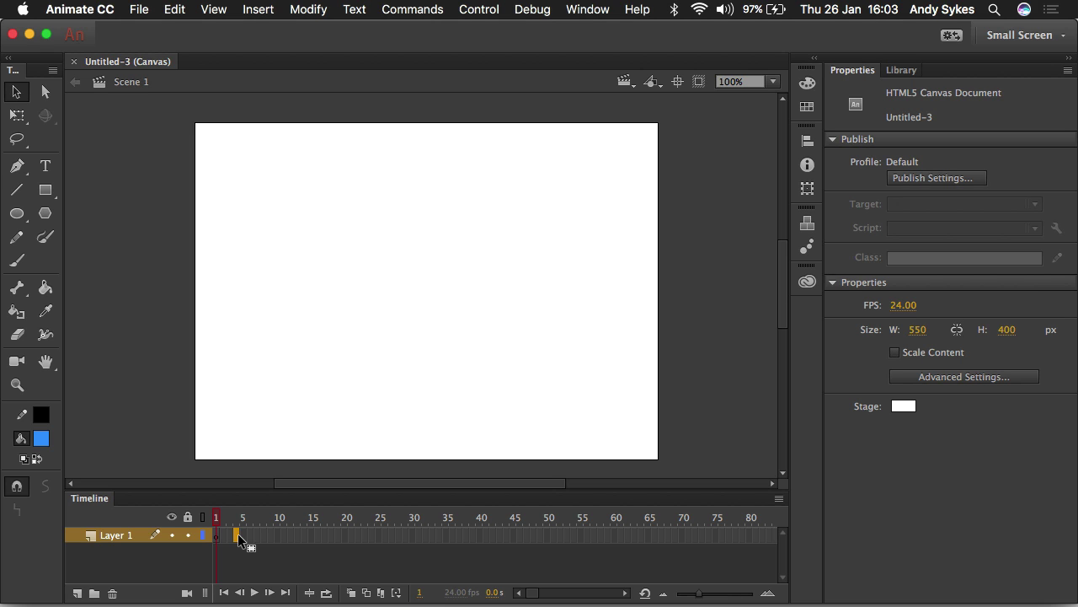
Step: Clear the timeline frame selection and select frame 24 on Layer 1
left_click(328, 561)
left_click(371, 535)
Step: Add Layer 2, rename it 'great', then delete that layer
left_click(76, 593)
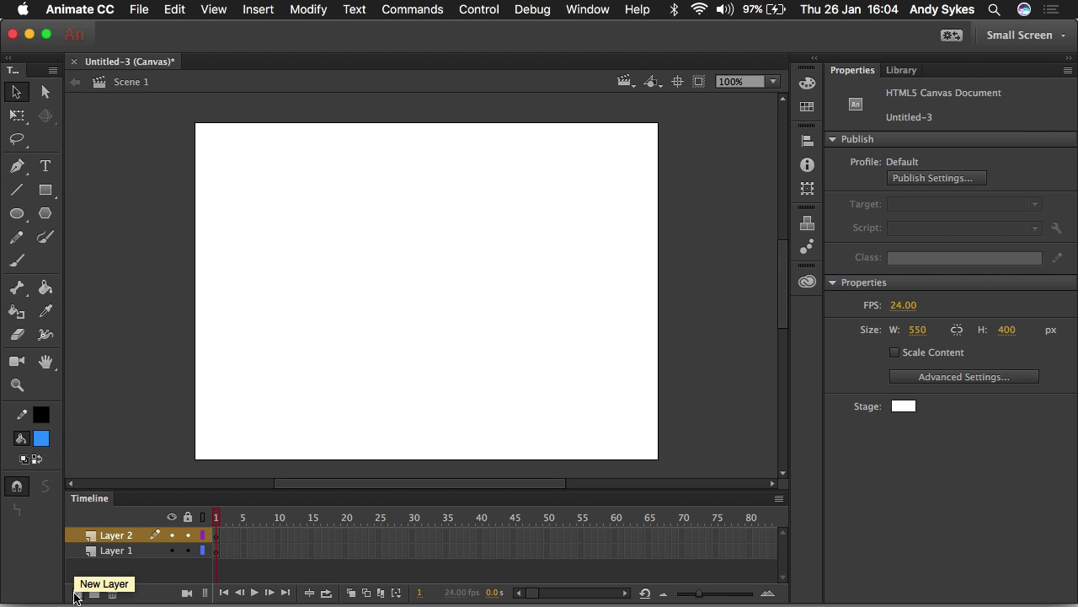
left_click_drag(126, 535, 137, 501)
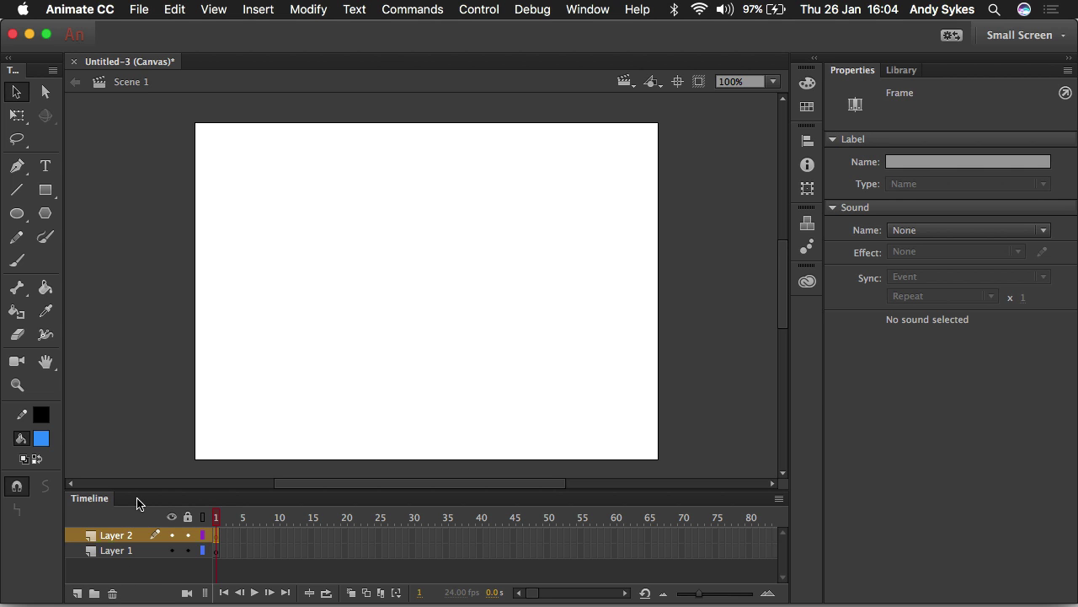
double_click(118, 536)
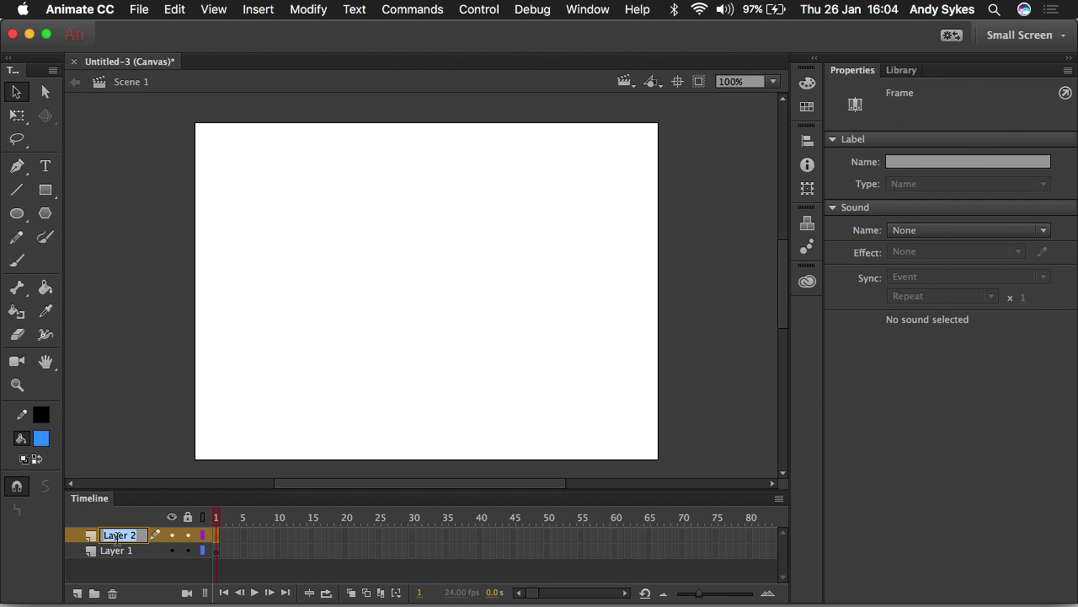
type("great")
key("Return")
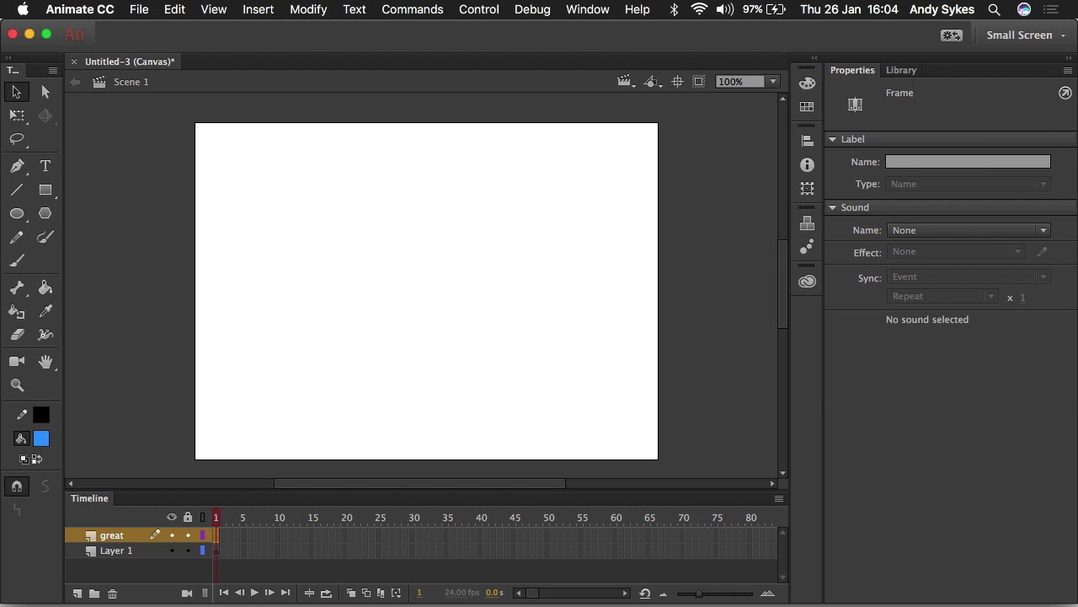
left_click(112, 594)
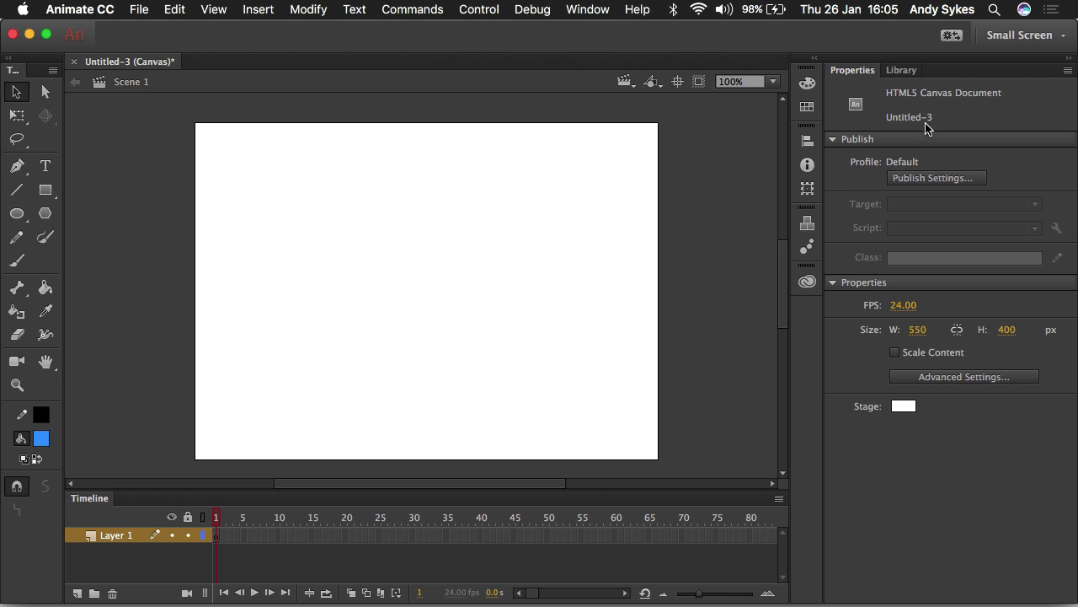
Step: Try document frame rates of 25, 29.97 and 30 fps in the Properties panel
left_click(832, 282)
left_click(833, 282)
left_click(898, 305)
type("25")
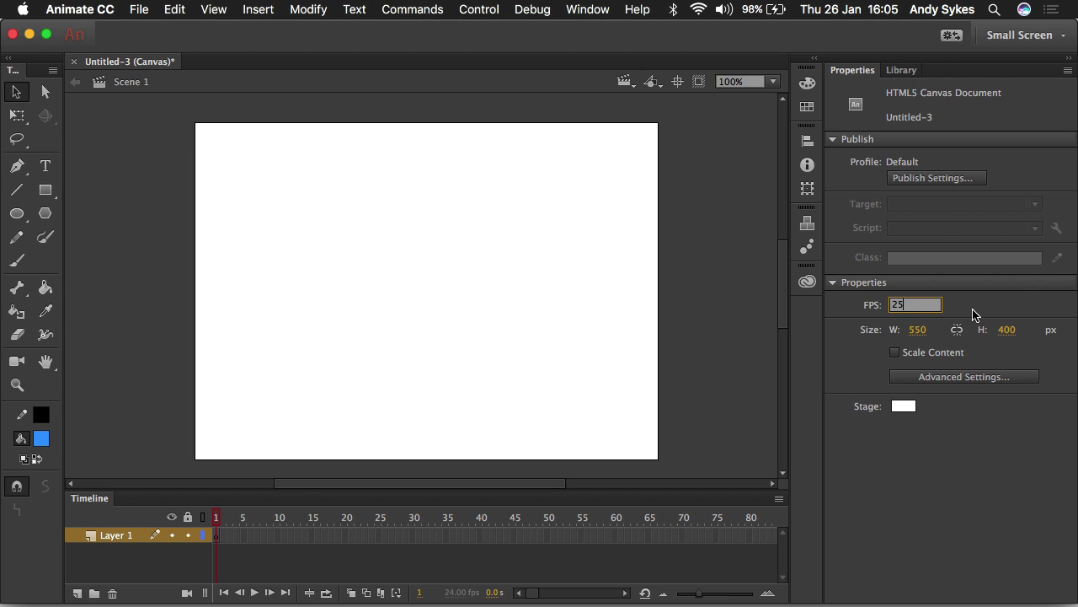
key("Return")
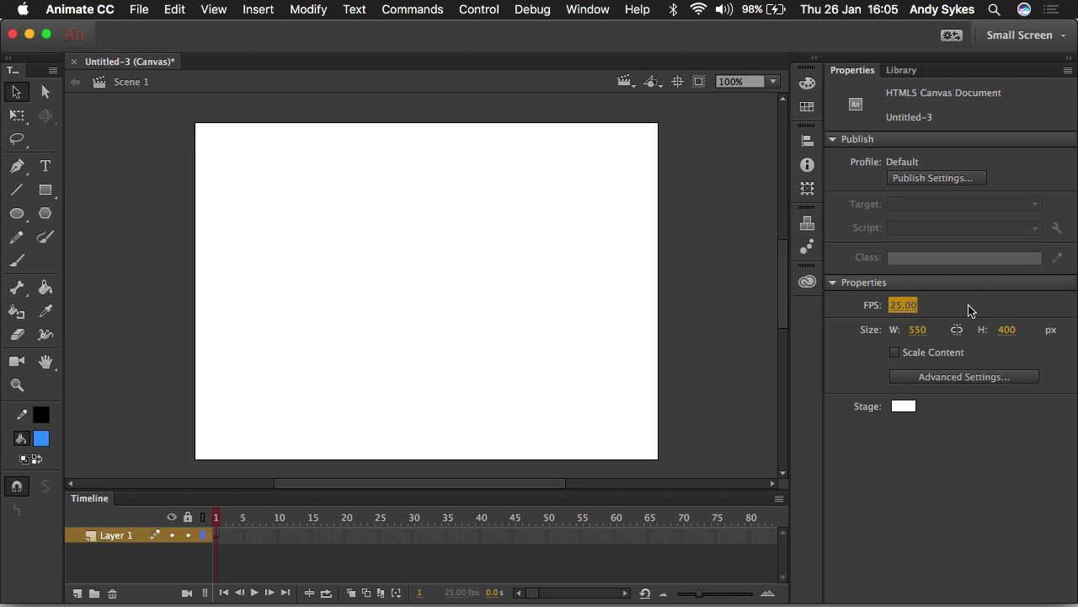
left_click(903, 304)
type("29.97")
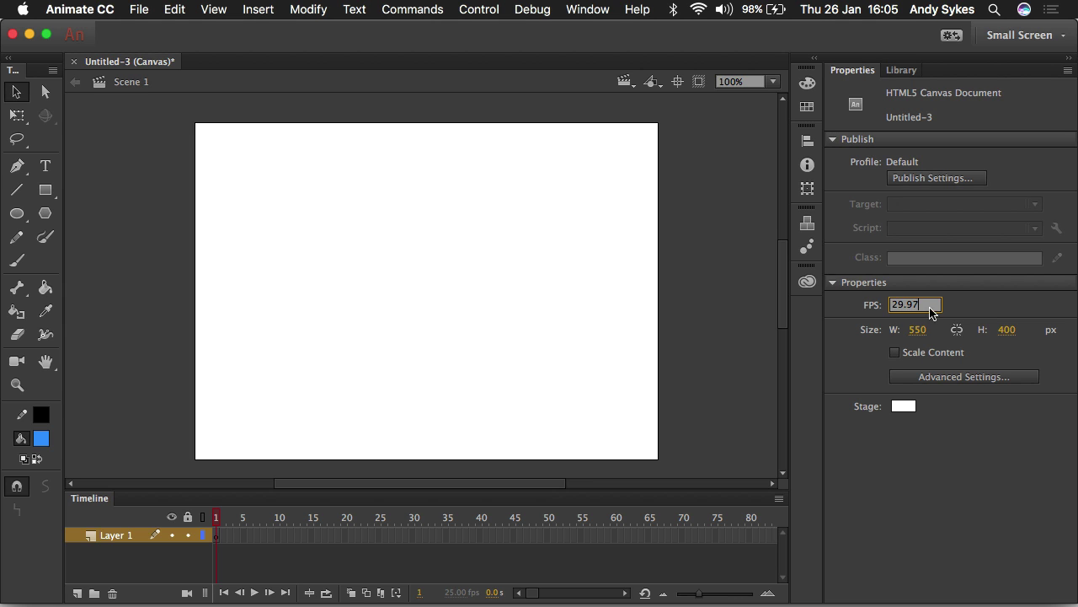
key("Return")
left_click(912, 305)
type("30")
key("Return")
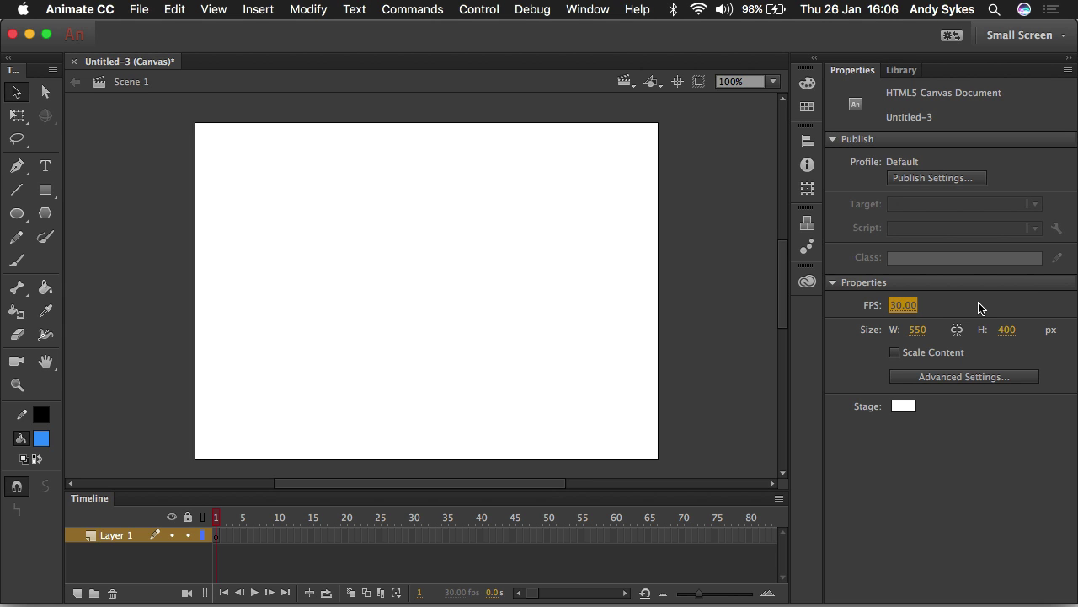
Step: Try 60 fps, then settle on a final frame rate of 25 fps
left_click(896, 308)
type("60")
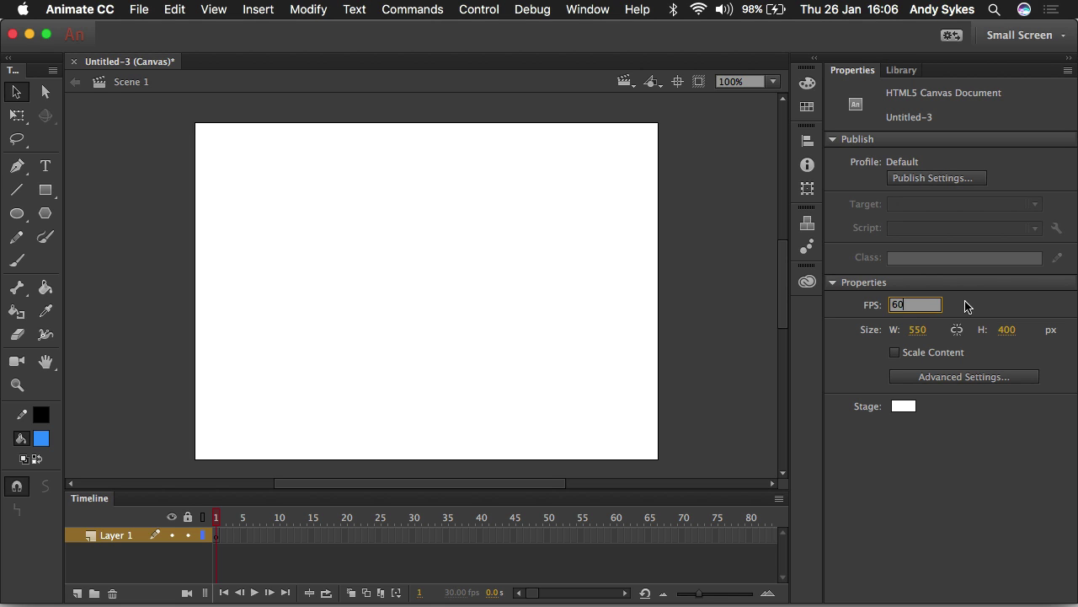
key("Return")
left_click(903, 305)
type("25")
key("Return")
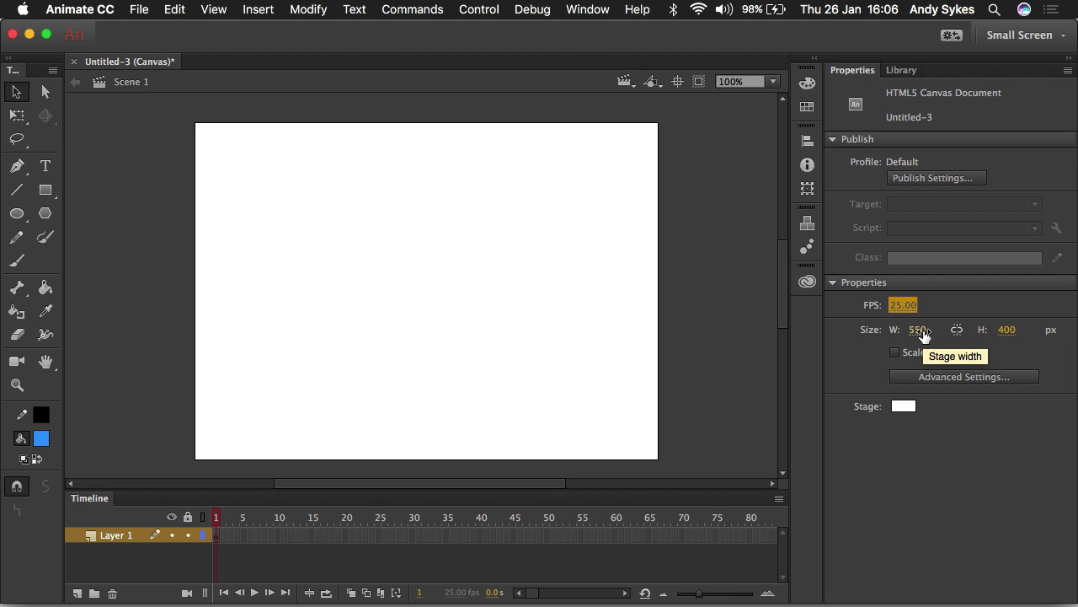
Step: Test stage resizing (684 px wide, linked 721 × 524), ending at 550 × 400 px with proportions linked
left_click_drag(923, 335, 956, 251)
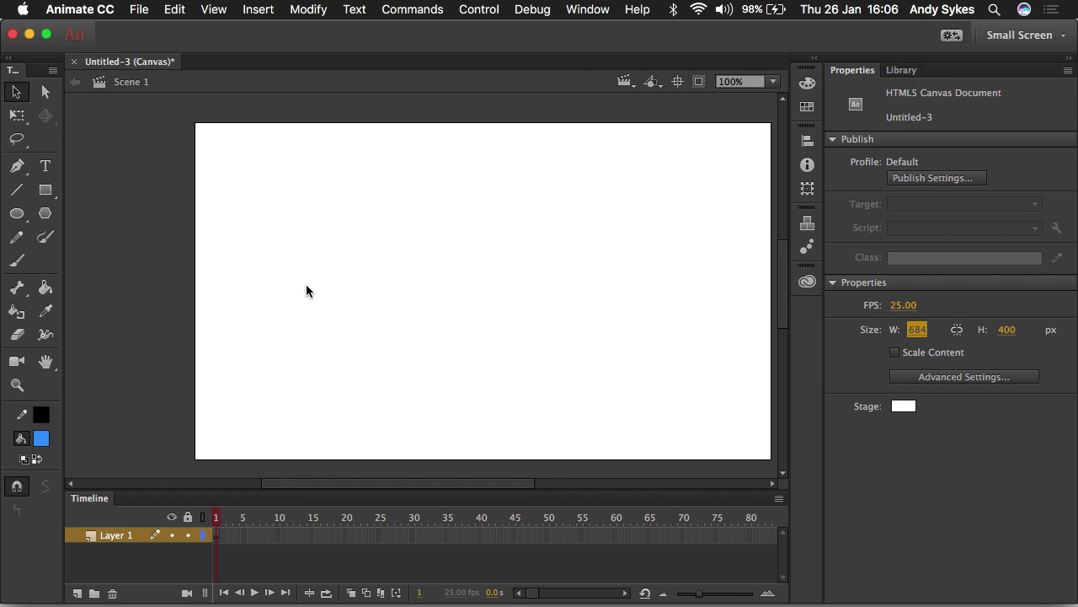
type("550")
key("Return")
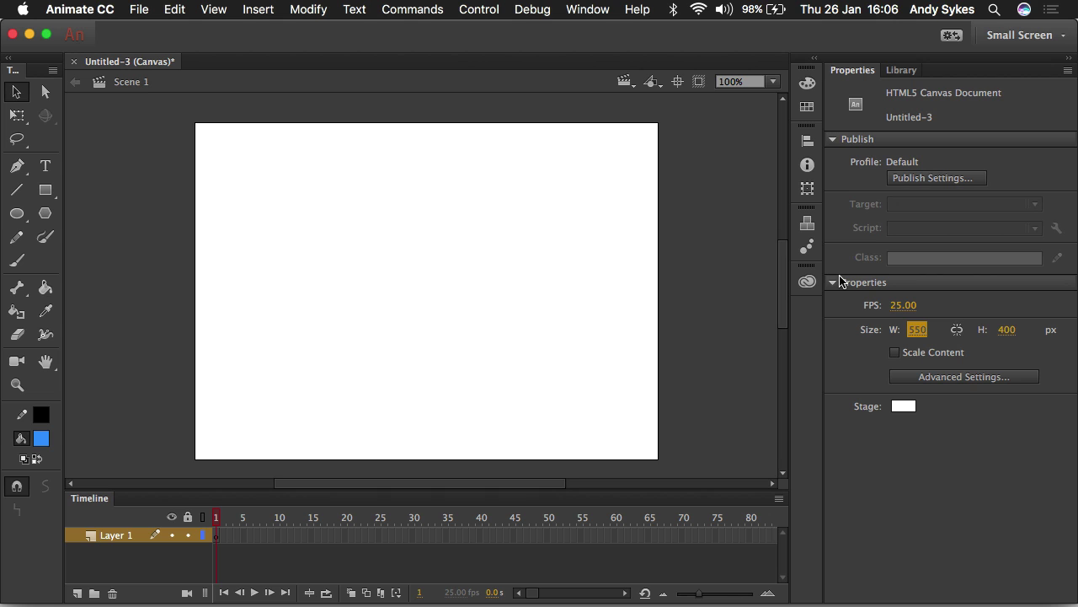
left_click(958, 329)
left_click_drag(918, 330, 1010, 259)
key("super+z")
left_click(944, 379)
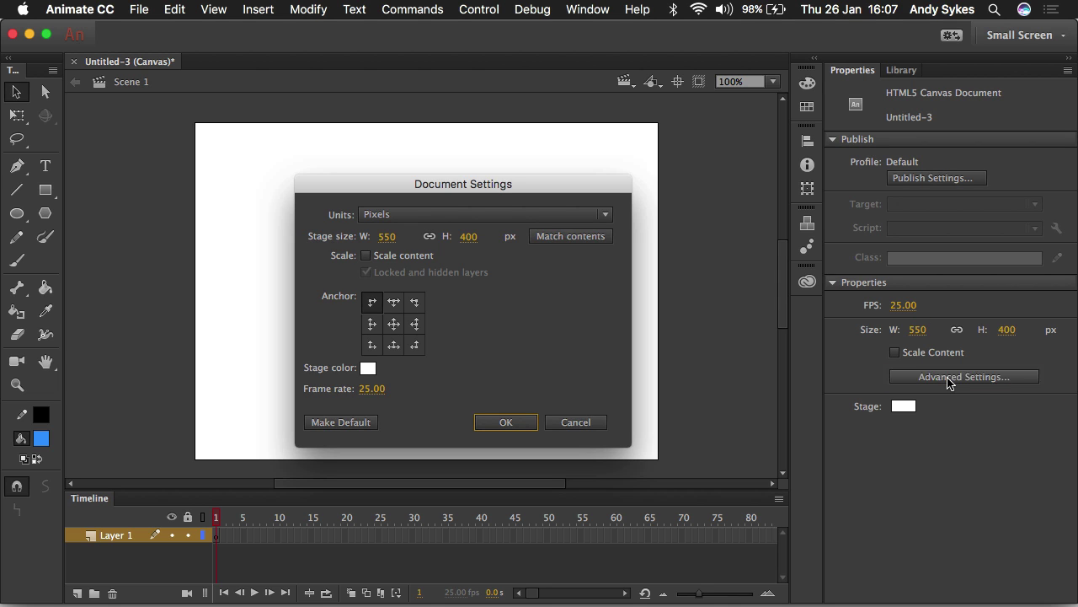
left_click(385, 236)
type("1280")
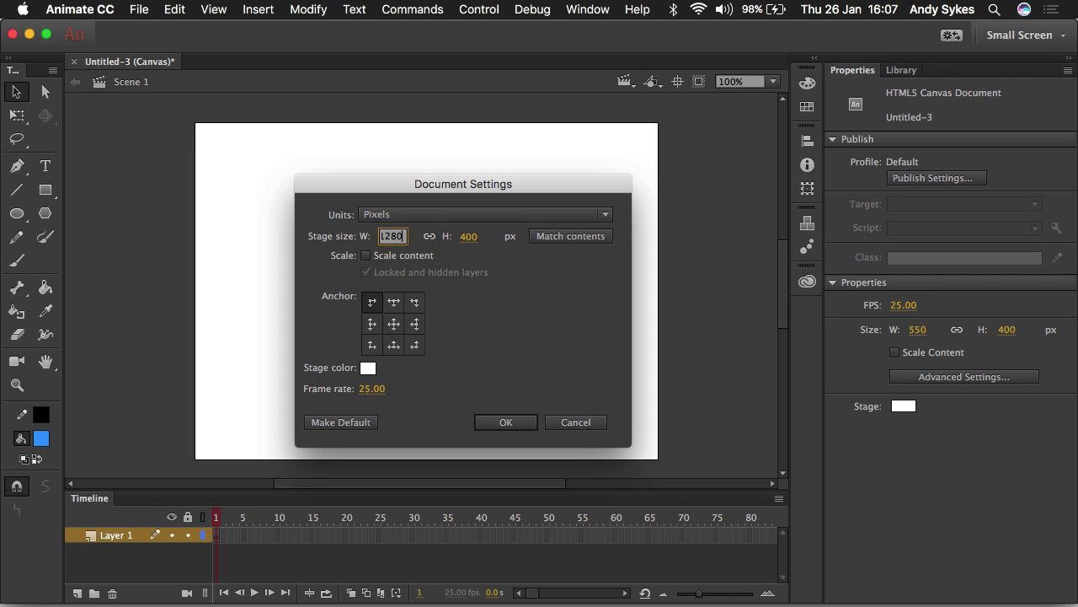
left_click(400, 257)
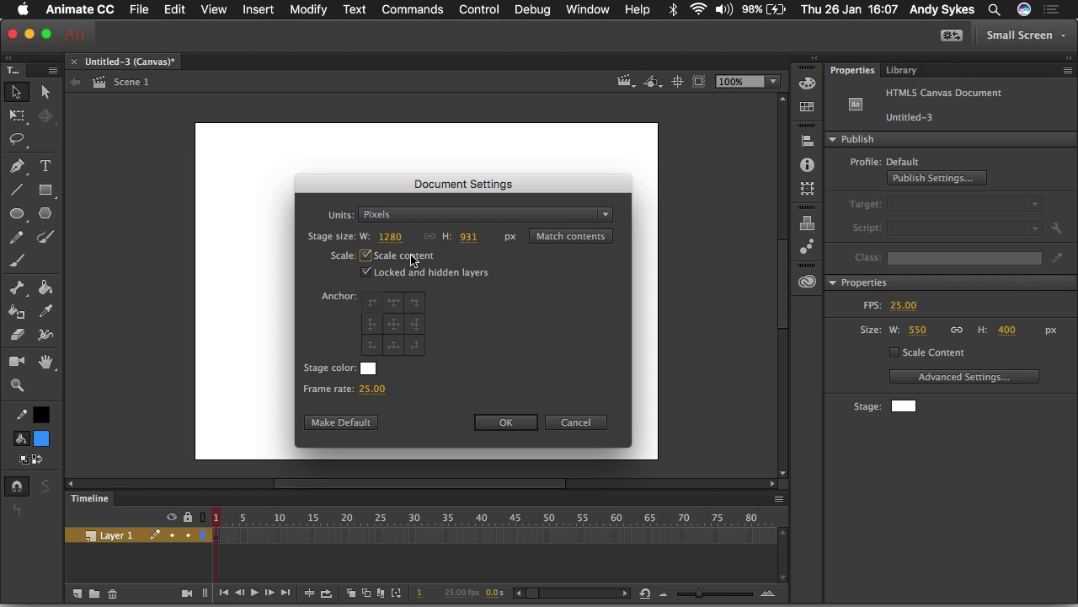
left_click(576, 419)
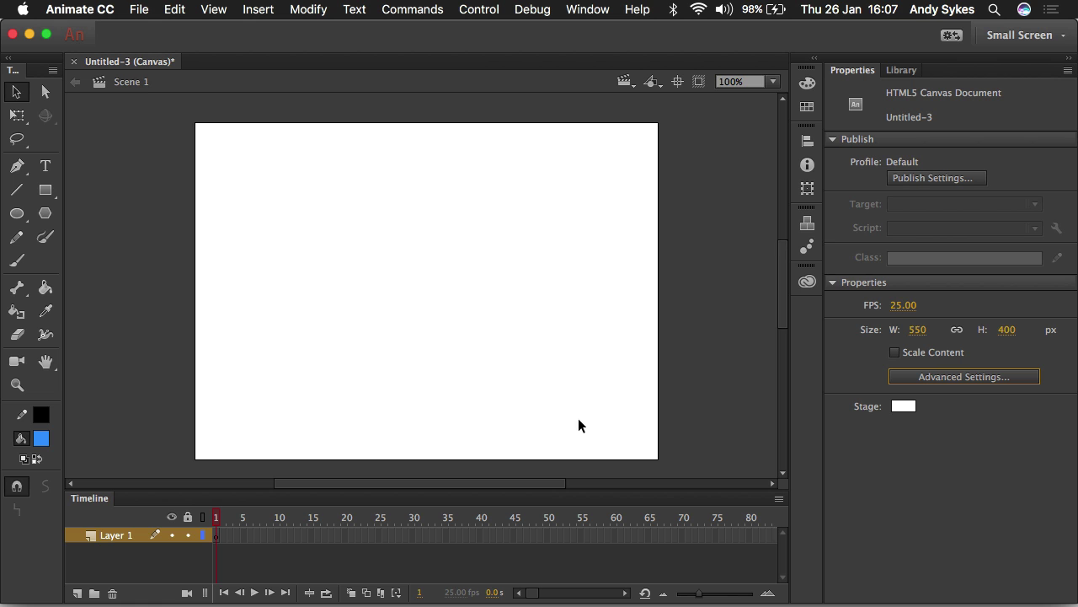
left_click(904, 407)
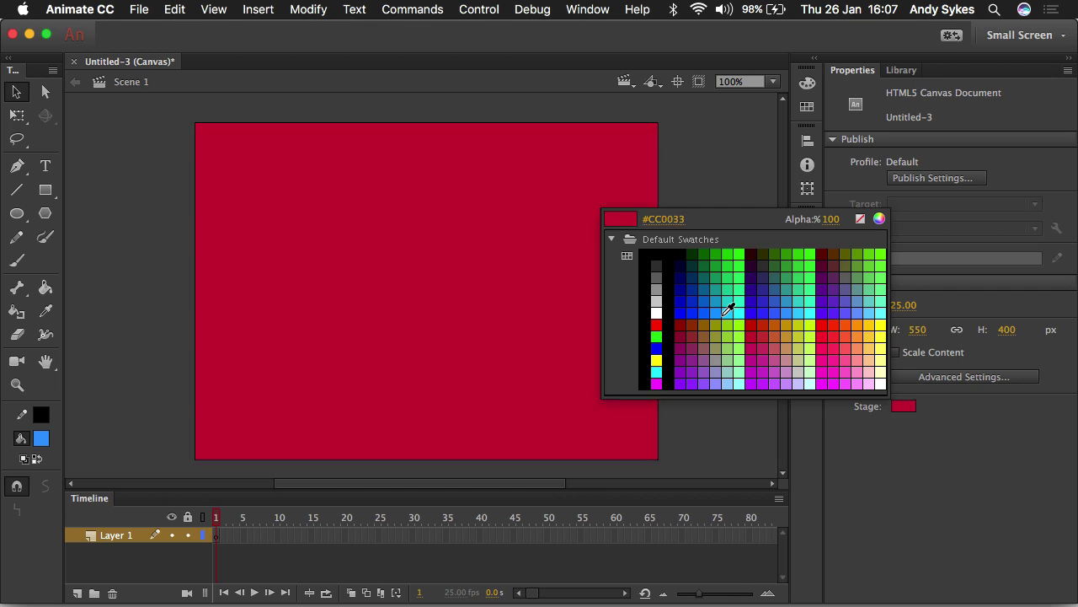
left_click(658, 313)
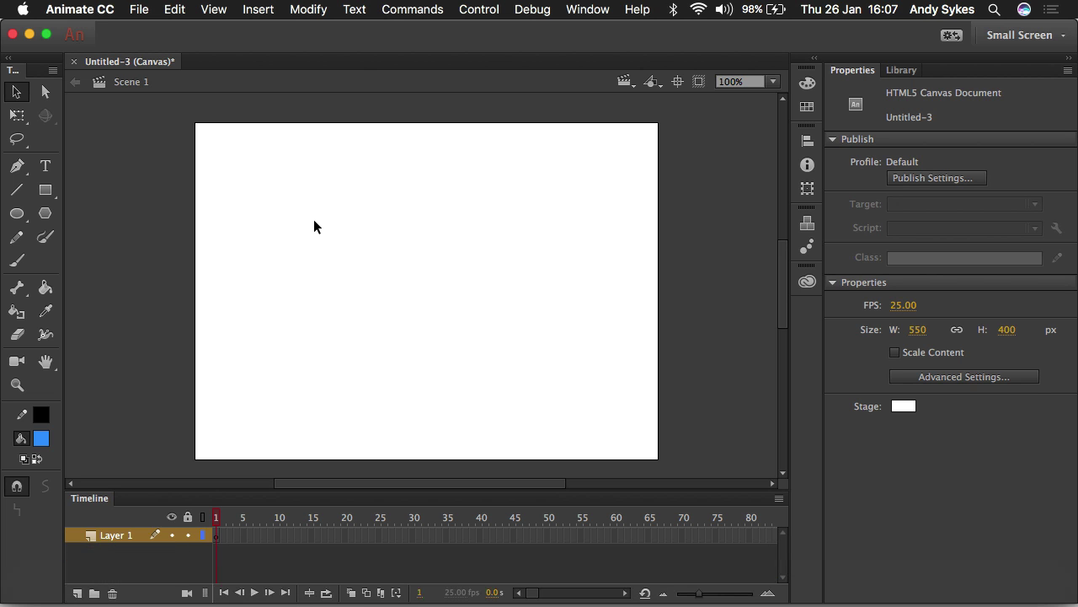
Step: Add a layer named 'background' and draw a blue rectangle covering the whole stage
left_click(76, 593)
double_click(120, 535)
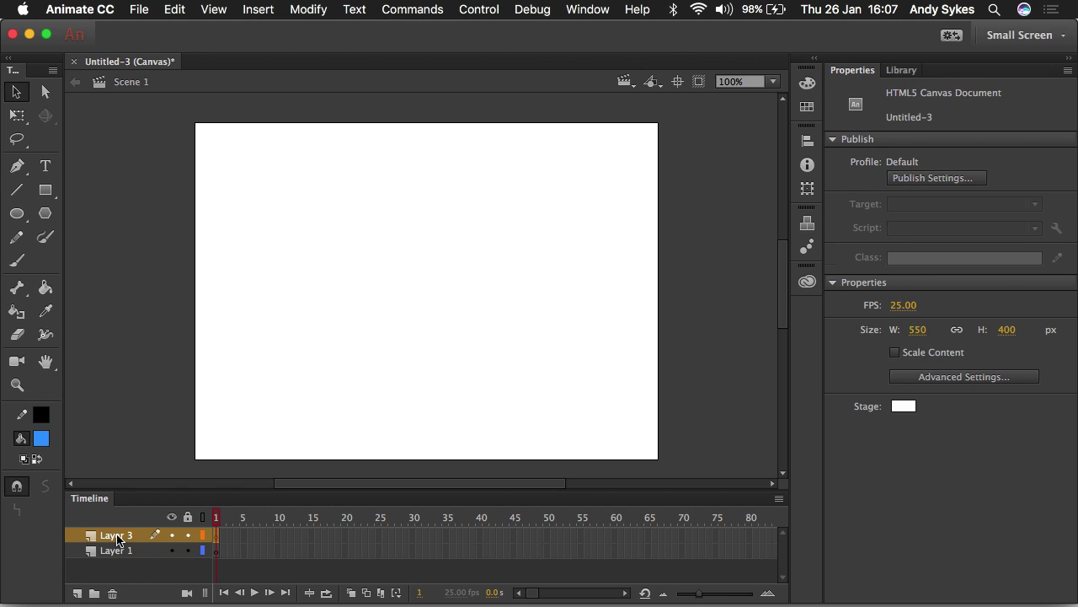
type("backgr")
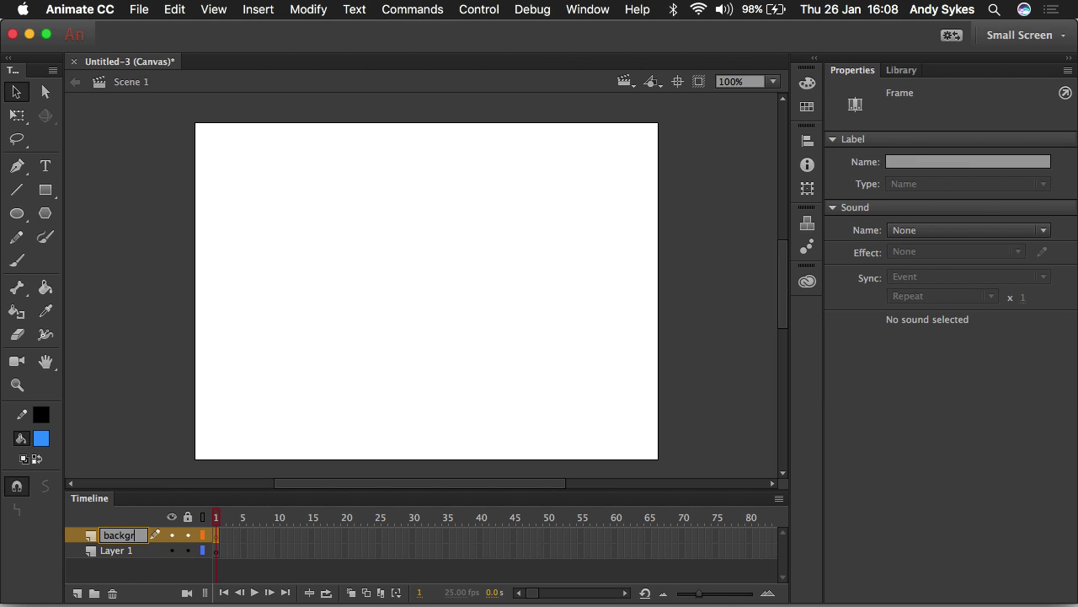
type("ound")
key("Return")
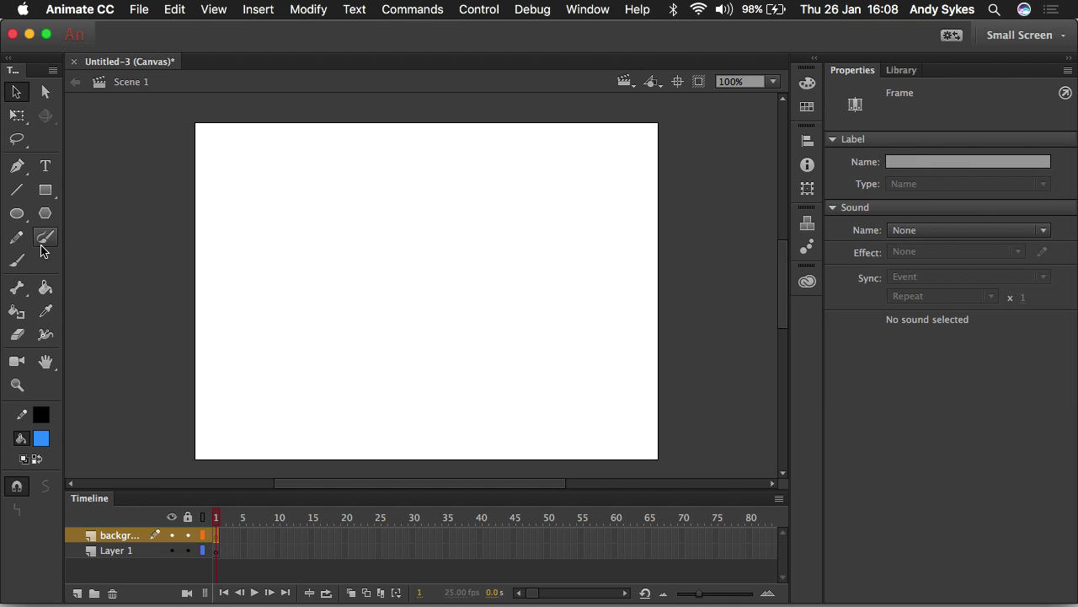
left_click(45, 190)
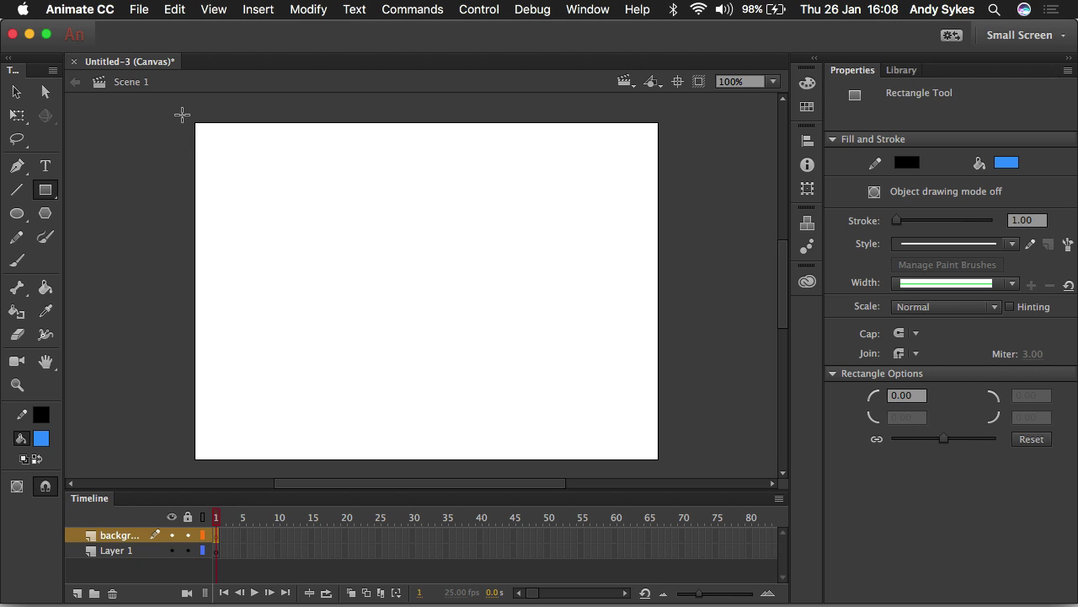
mouse_move(182, 115)
left_mouse_down()
mouse_move(597, 429)
mouse_move(699, 486)
mouse_move(660, 459)
mouse_move(674, 474)
left_mouse_up()
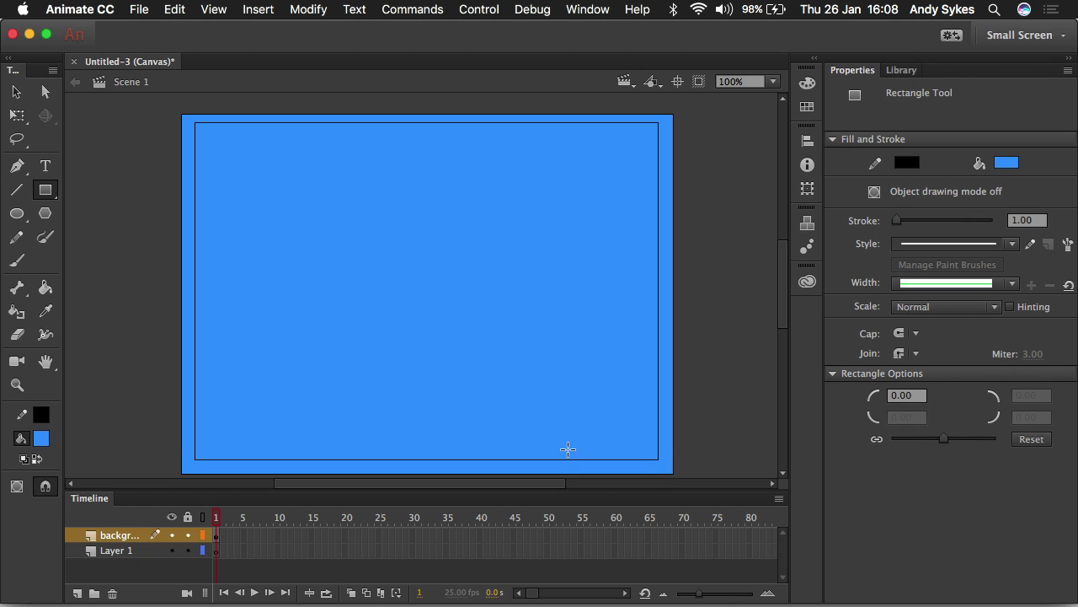
Step: Move the background layer below Layer 1, lock it, and return to the Selection tool
left_click(112, 537)
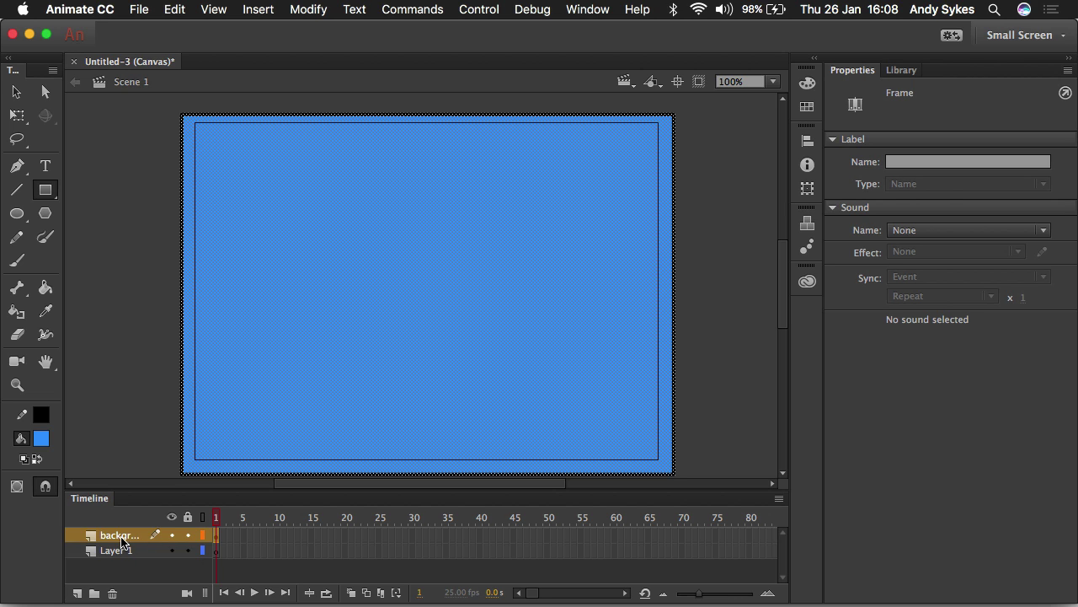
left_click_drag(120, 539, 113, 566)
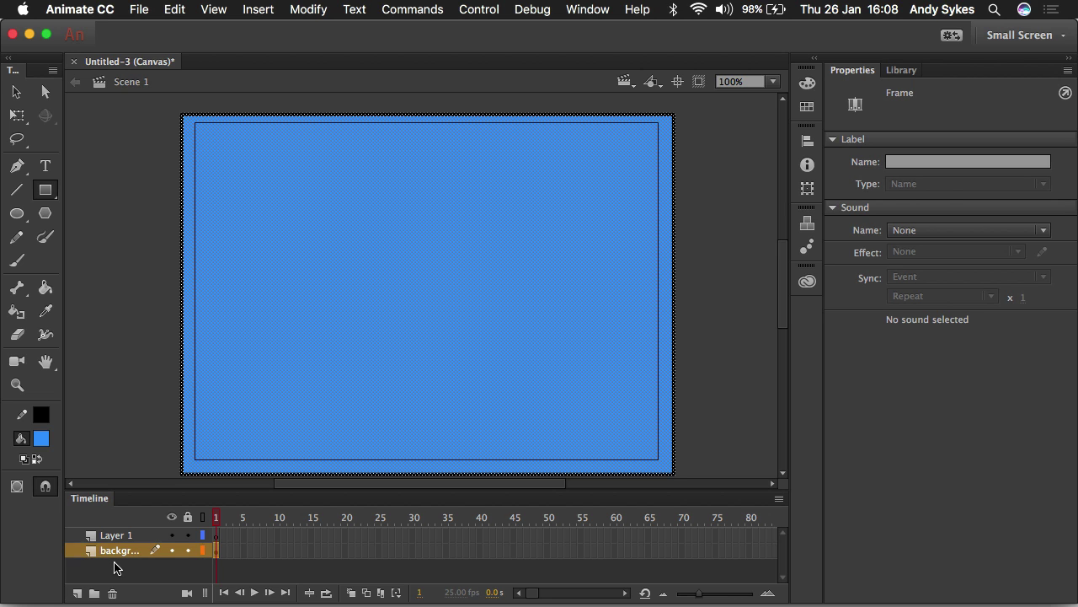
left_click(187, 551)
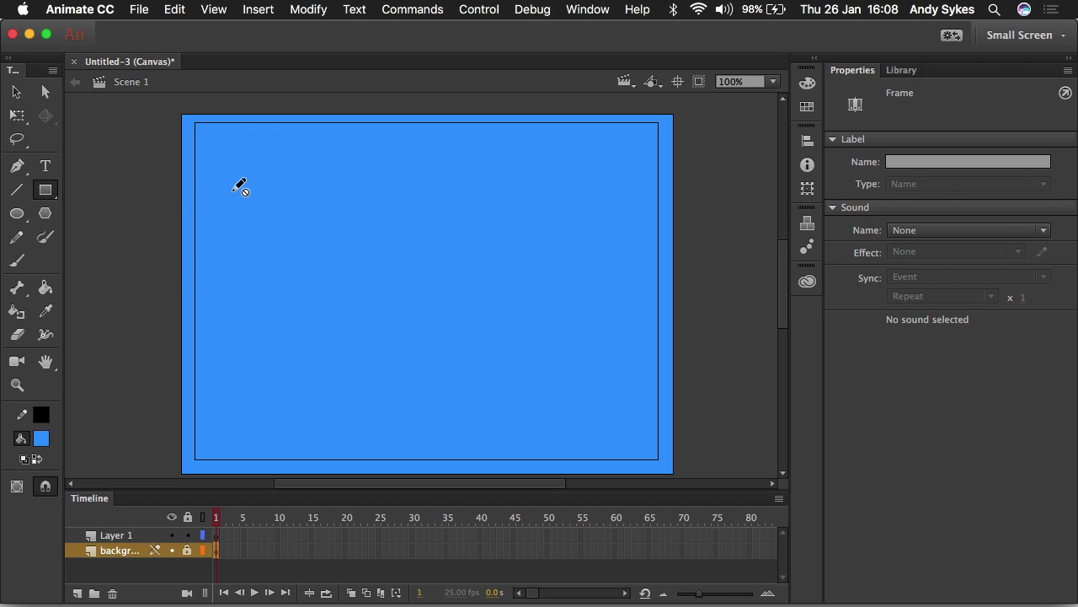
key("v")
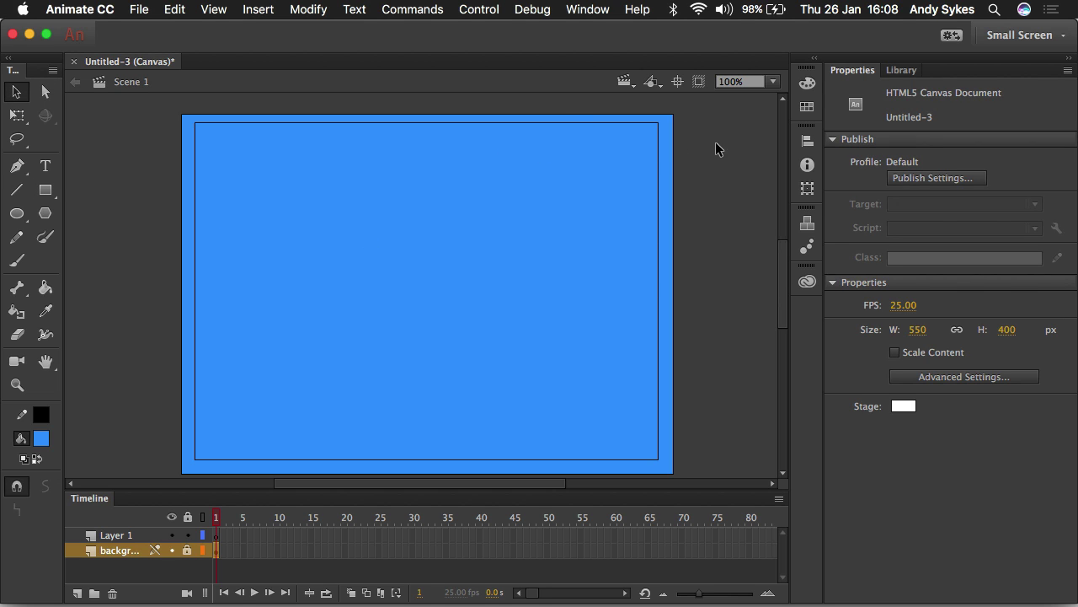
Step: Close Untitled-3 choosing No to saving, and create an ActionScript 3.0 document from the Start screen
left_click(74, 62)
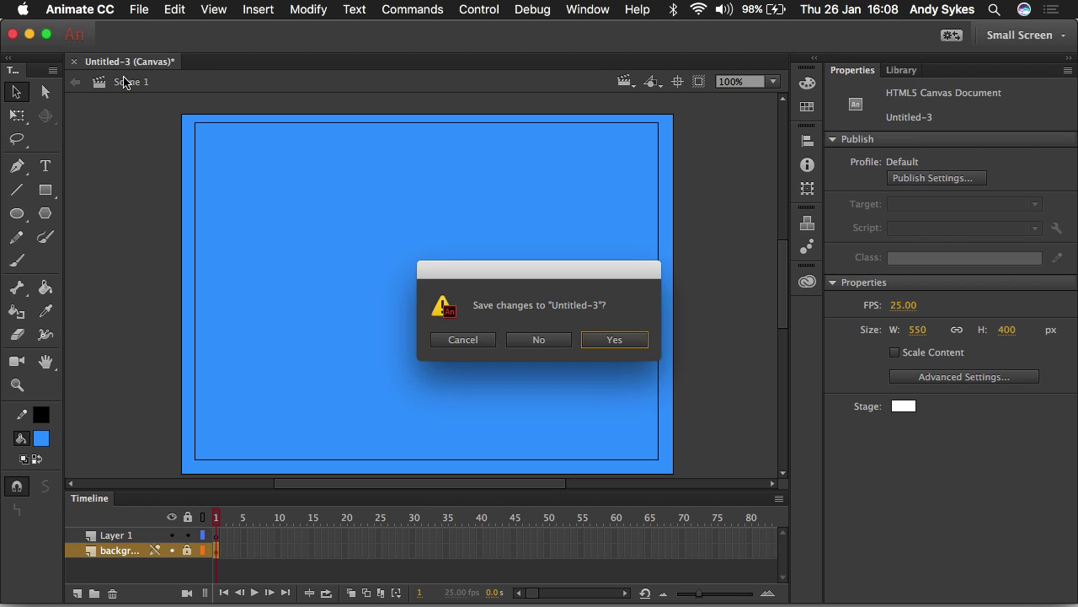
left_click(527, 338)
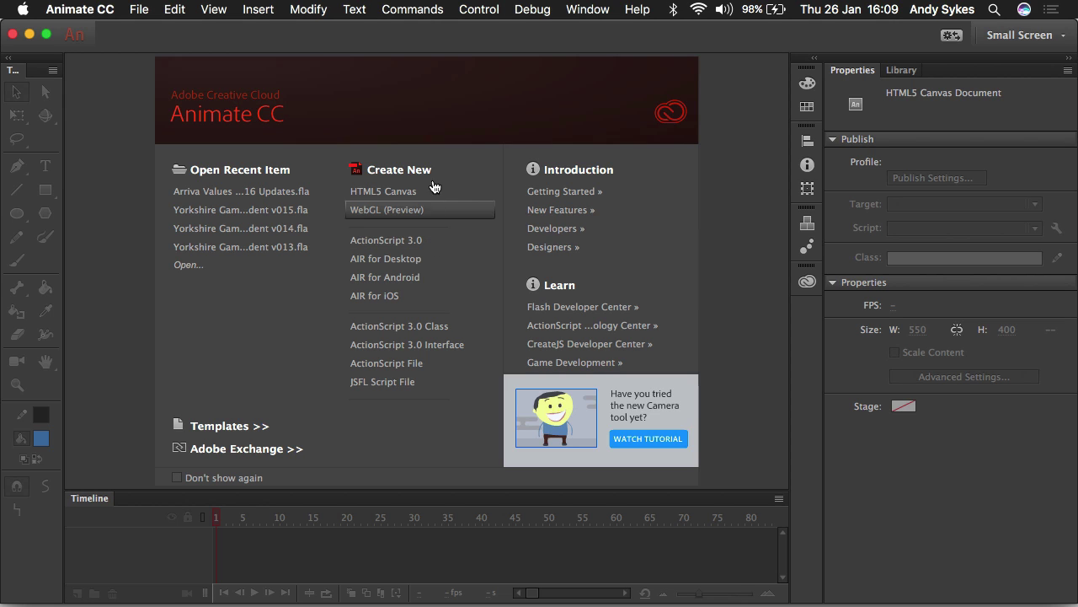
left_click(426, 243)
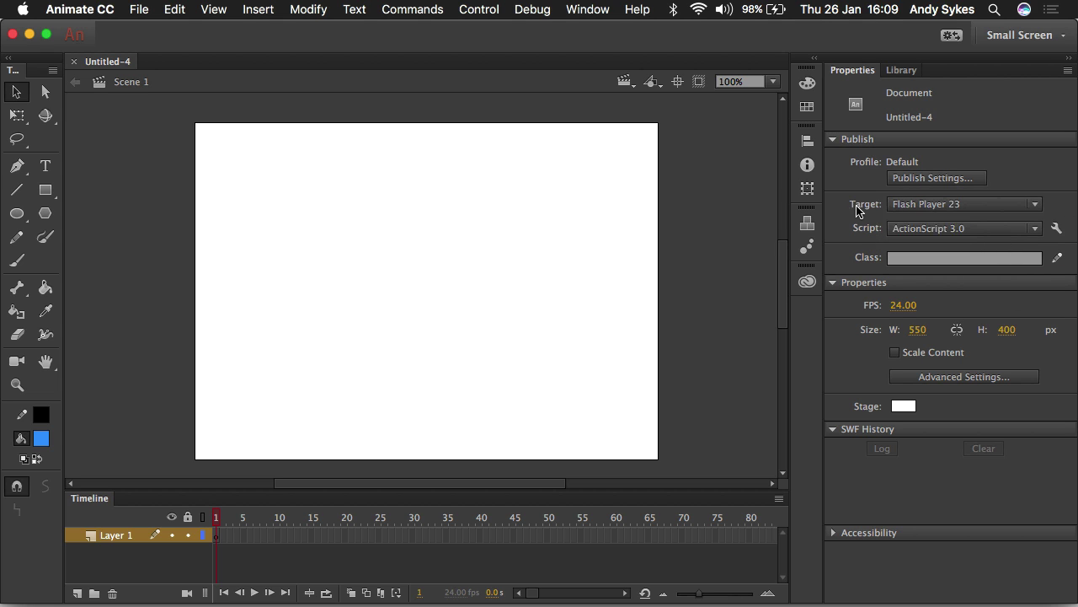
left_click(139, 10)
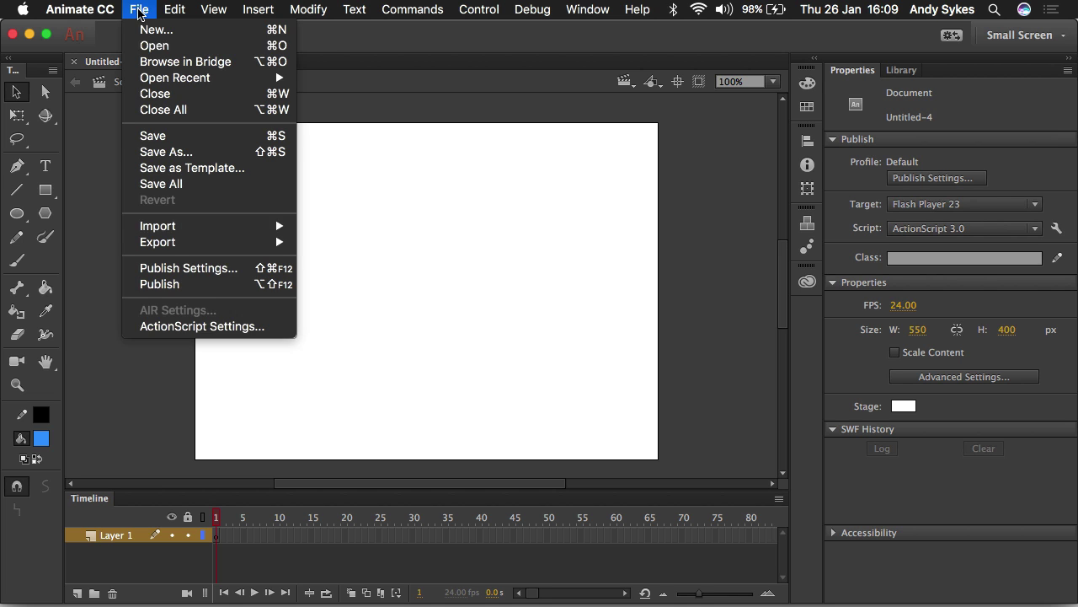
mouse_move(204, 249)
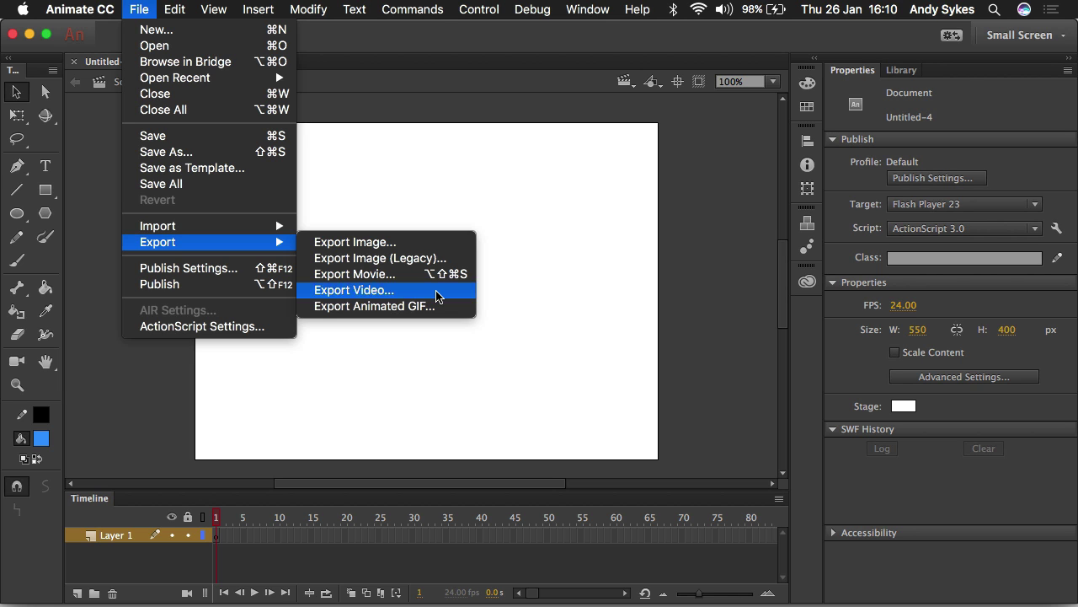
left_click(630, 314)
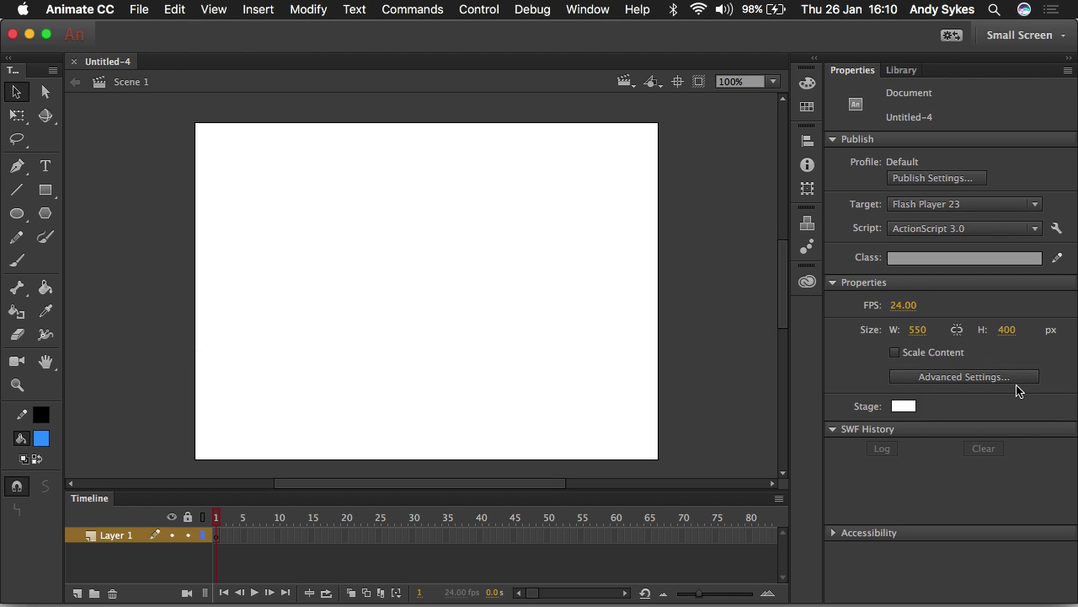
Step: Set JPEG Quality to 100 in Publish Settings
left_click(911, 178)
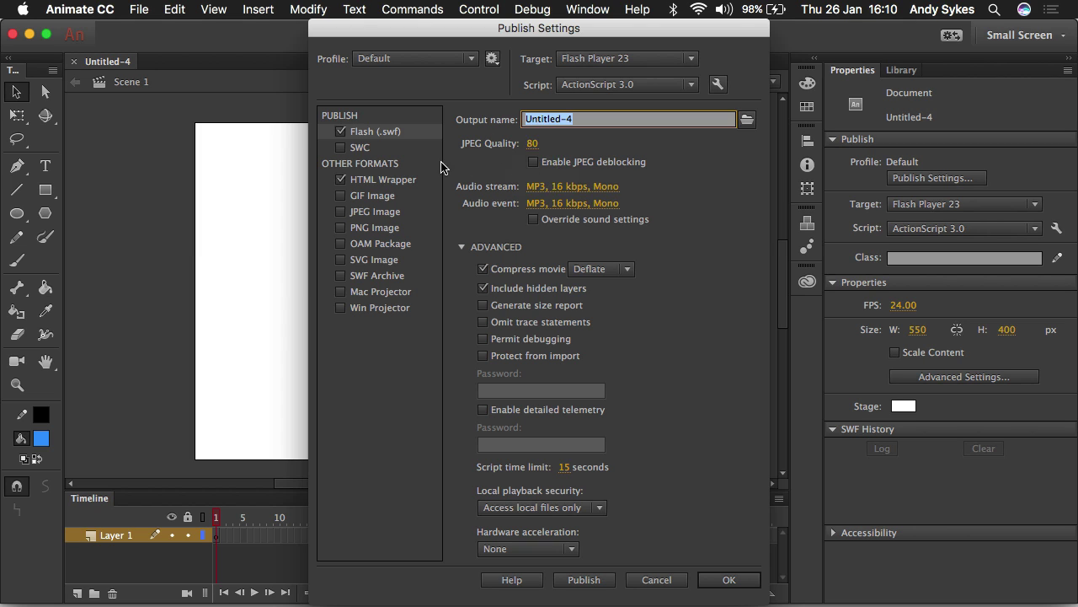
left_click(530, 143)
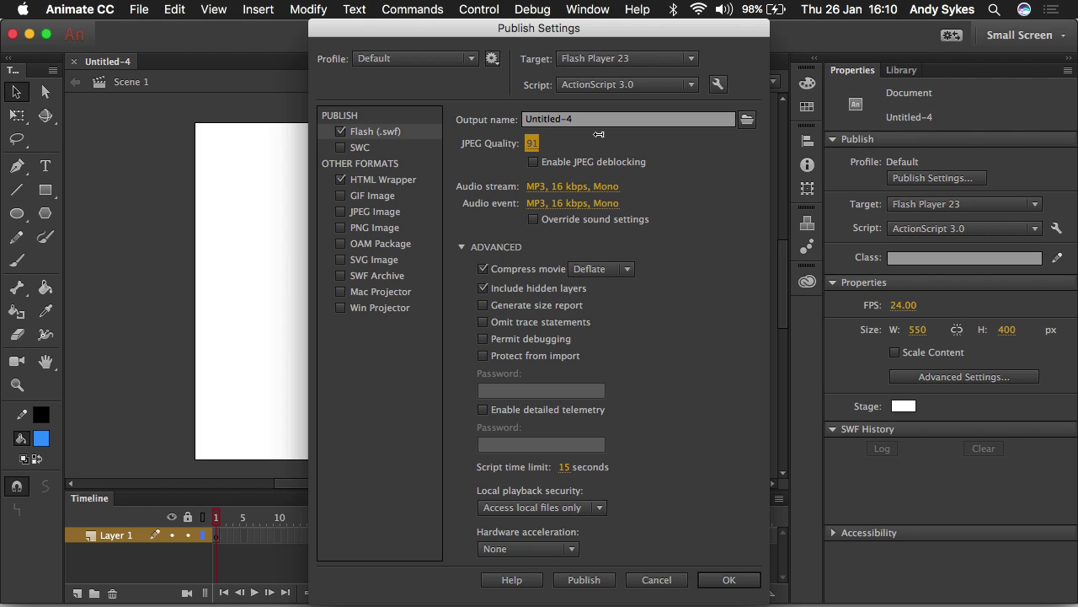
type("100")
Step: Set the audio stream to 160 kbps stereo and apply the publish settings
left_click(563, 187)
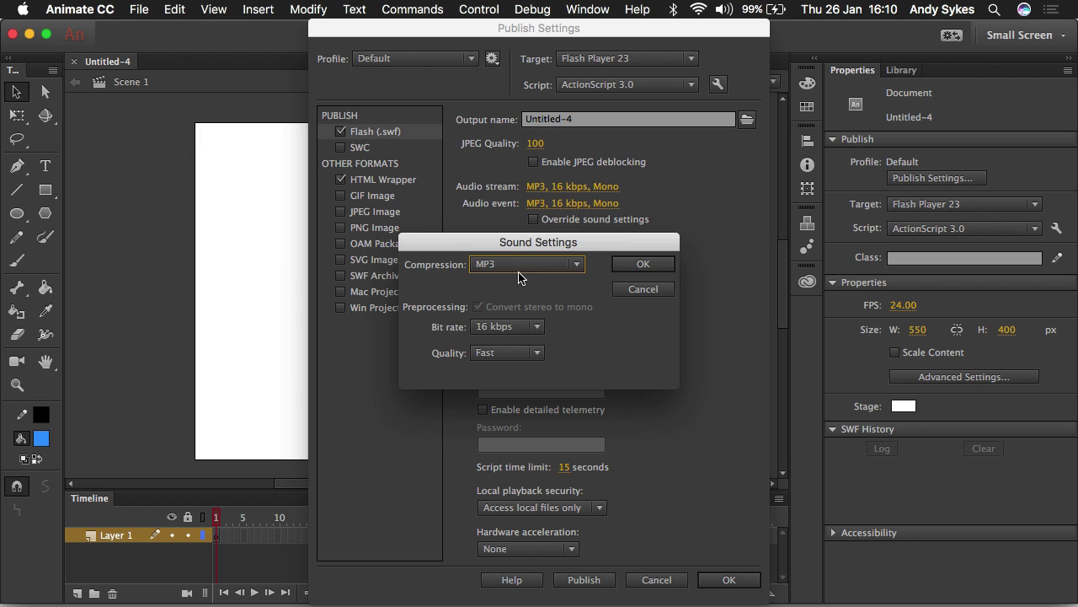
left_click(493, 327)
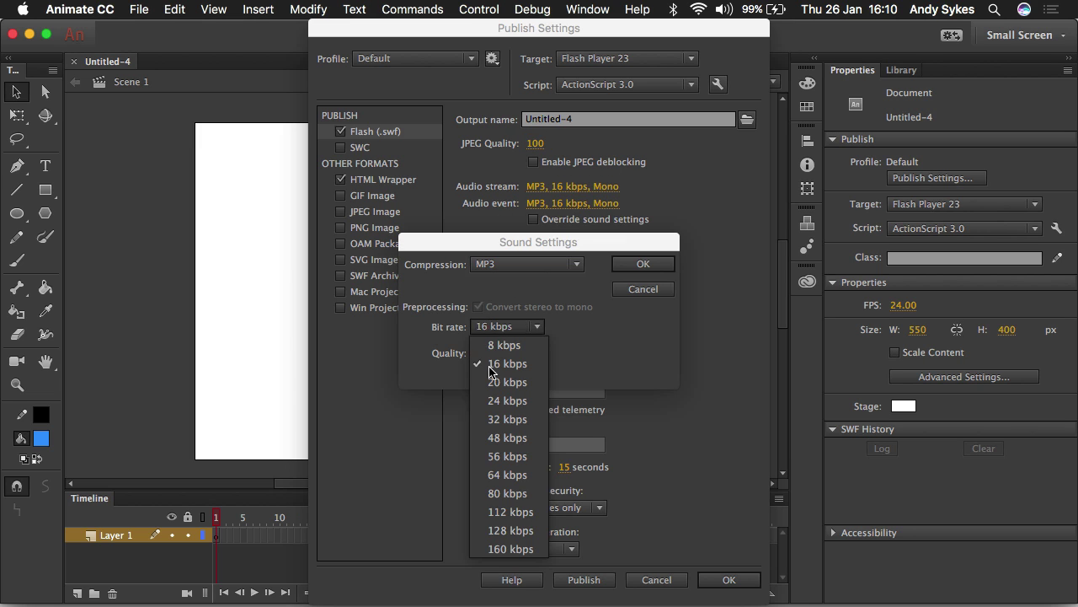
left_click(519, 548)
left_click(479, 307)
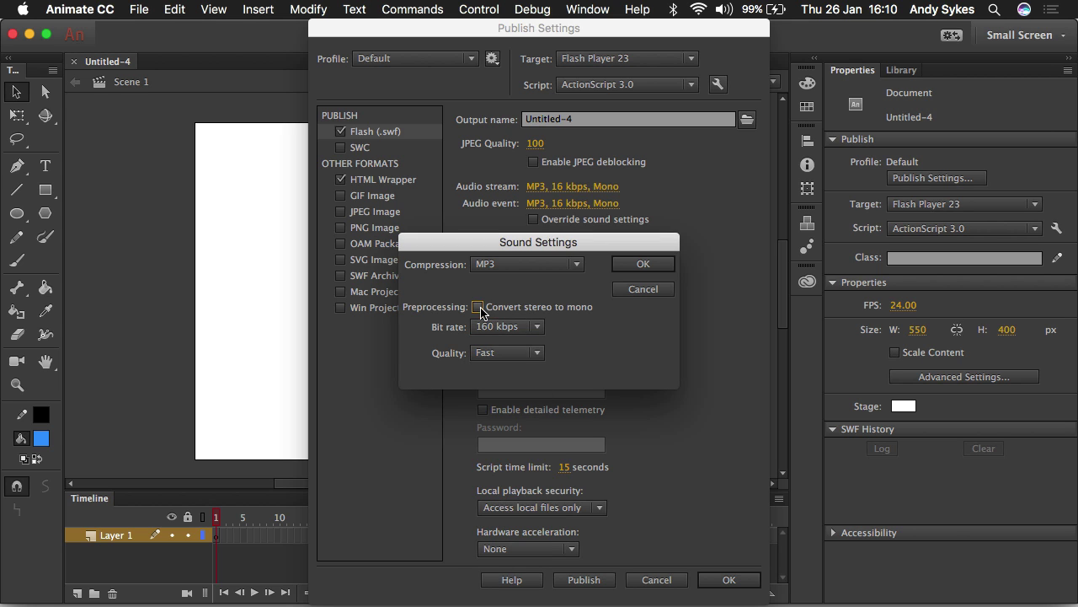
left_click(646, 266)
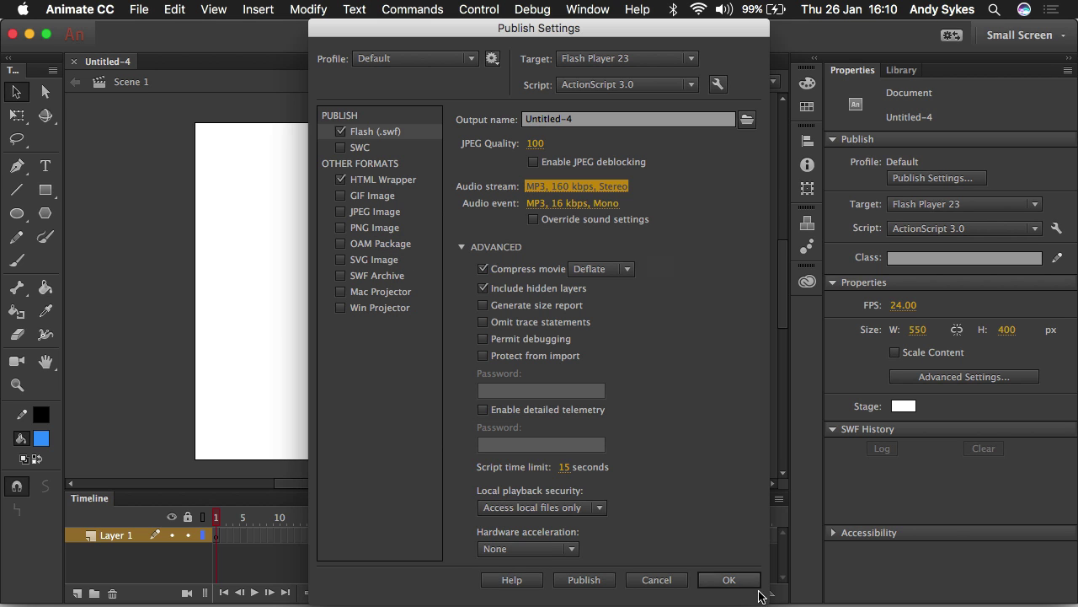
left_click(735, 581)
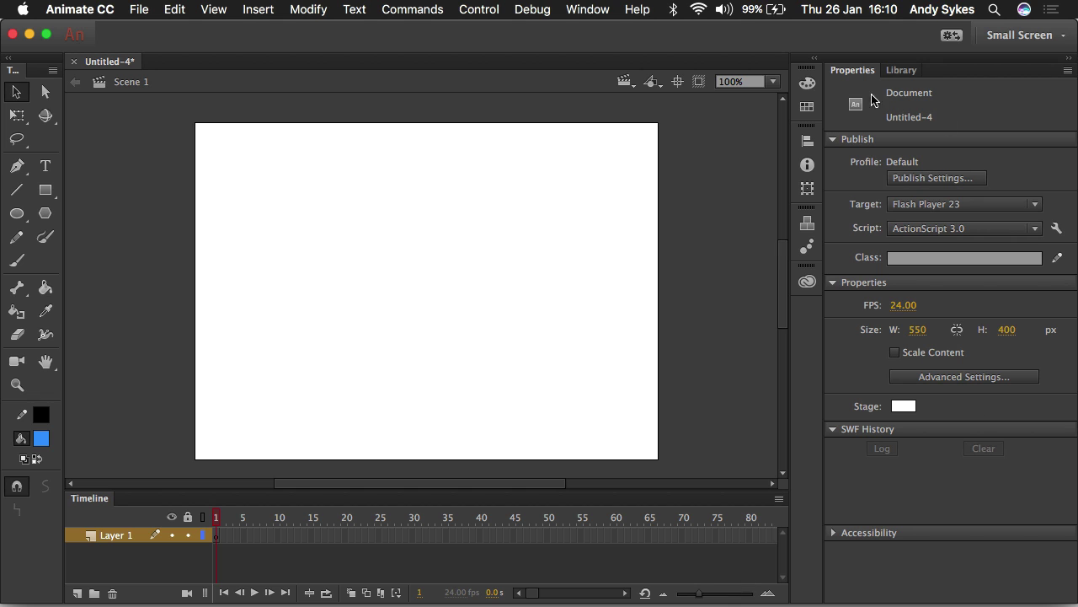
Step: Try the 800% and Show All zoom levels, then set the view to Fit in Window
left_click(773, 82)
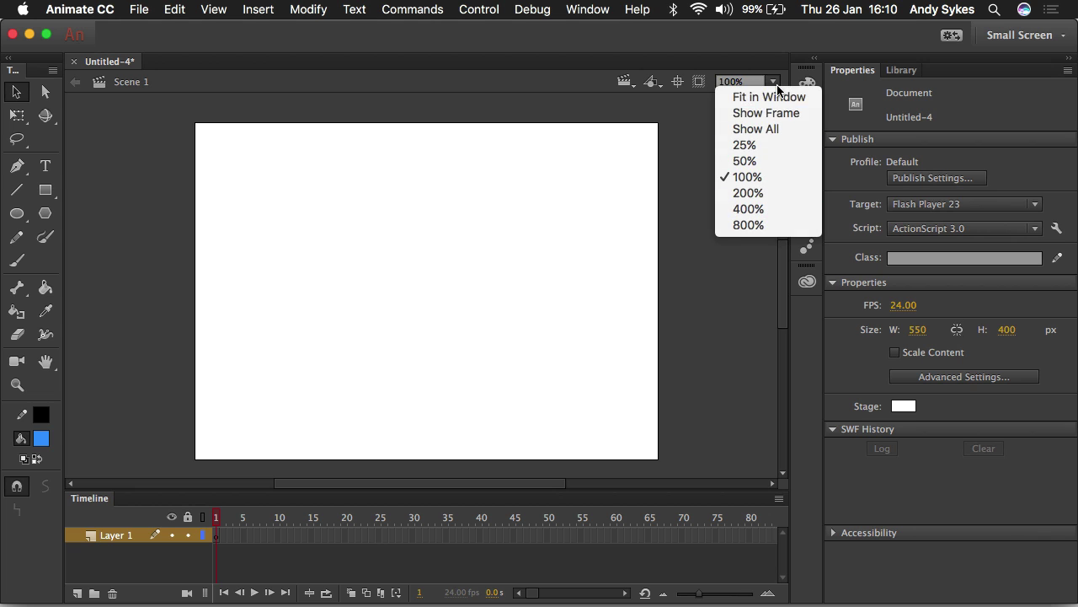
left_click(750, 224)
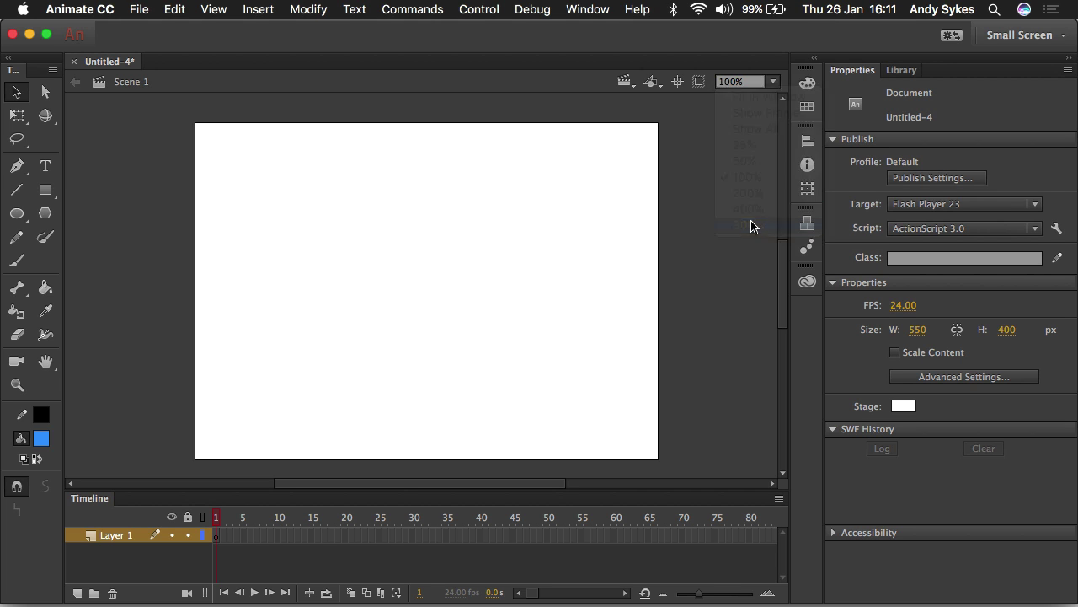
left_click(774, 81)
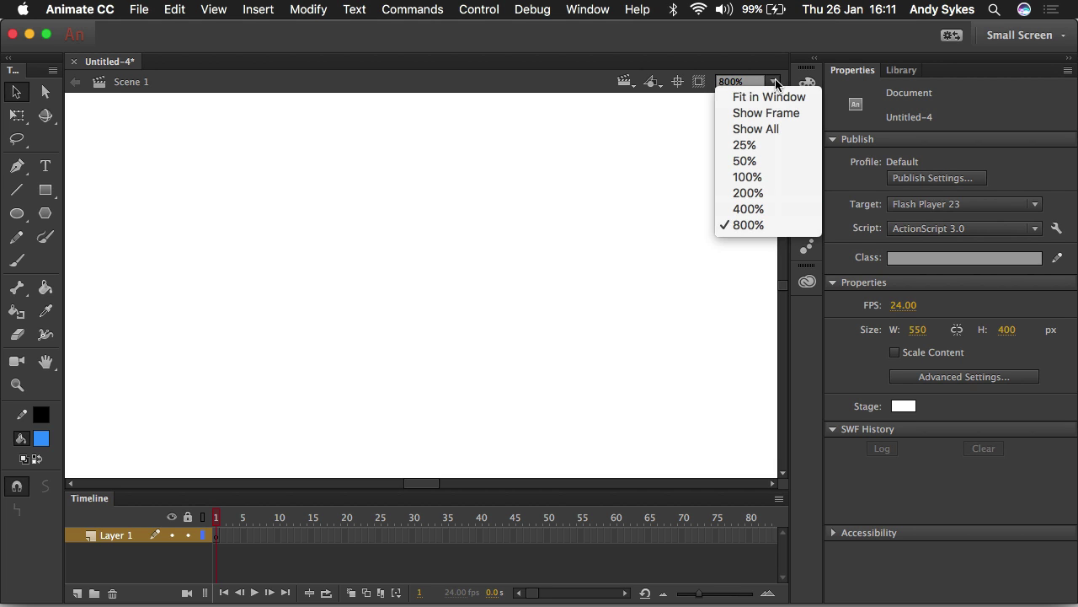
left_click(771, 128)
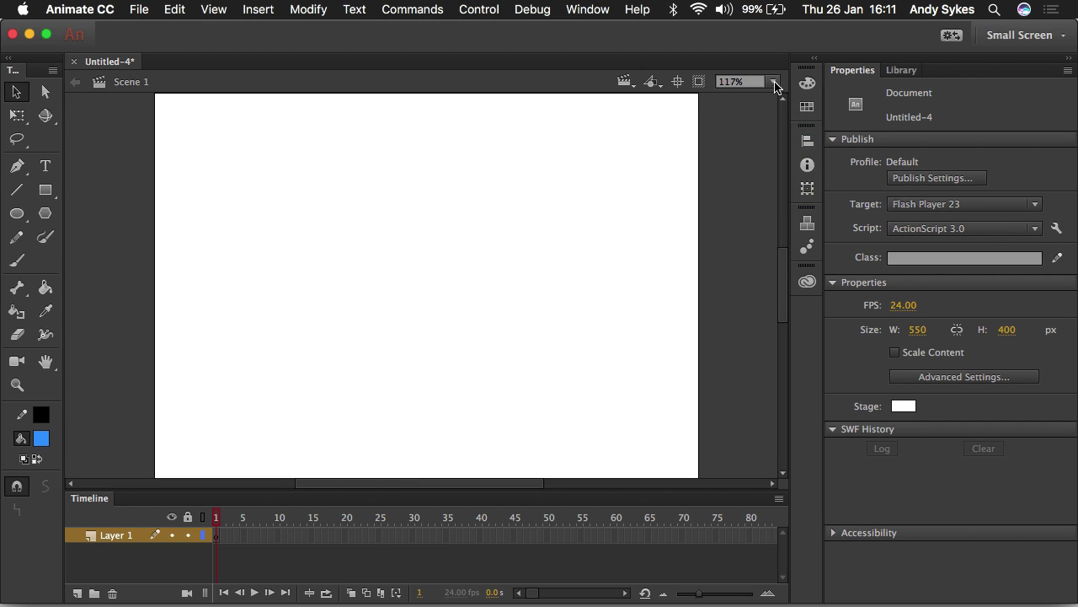
left_click(775, 82)
left_click(764, 96)
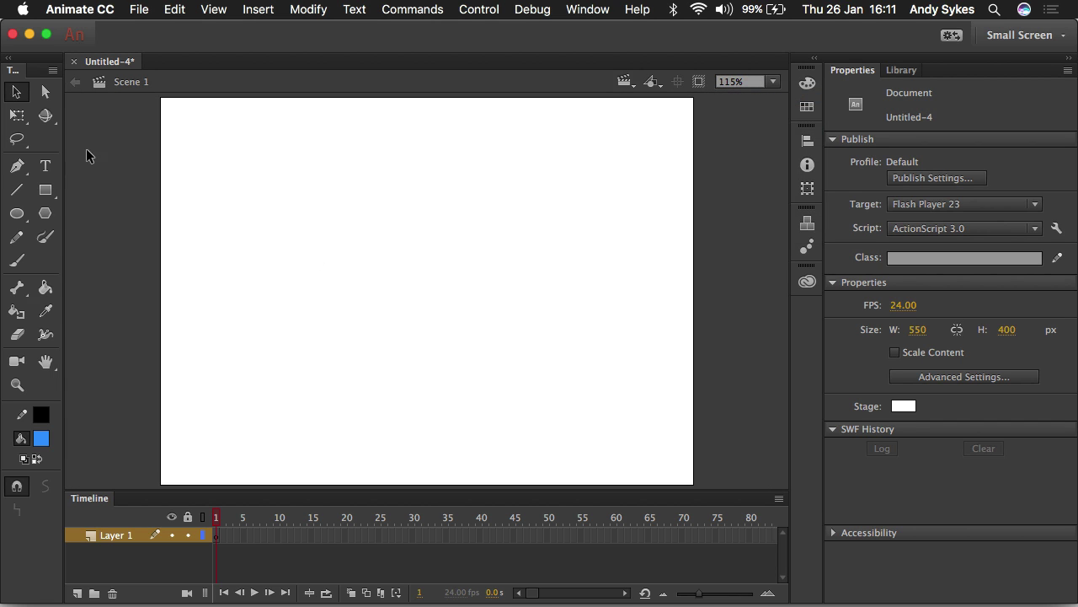
left_click(46, 190)
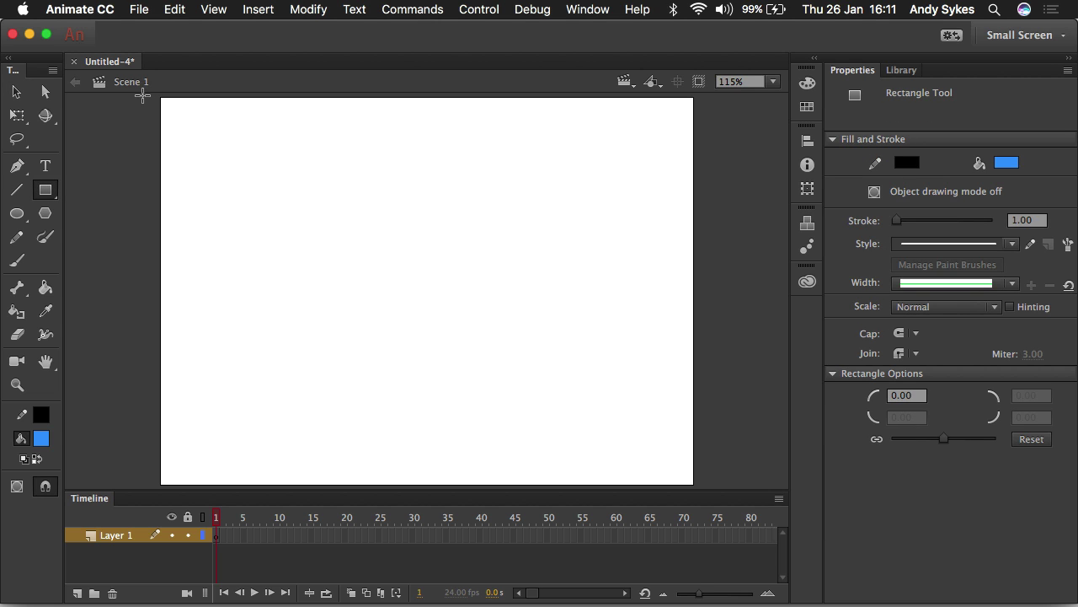
left_click_drag(143, 94, 721, 603)
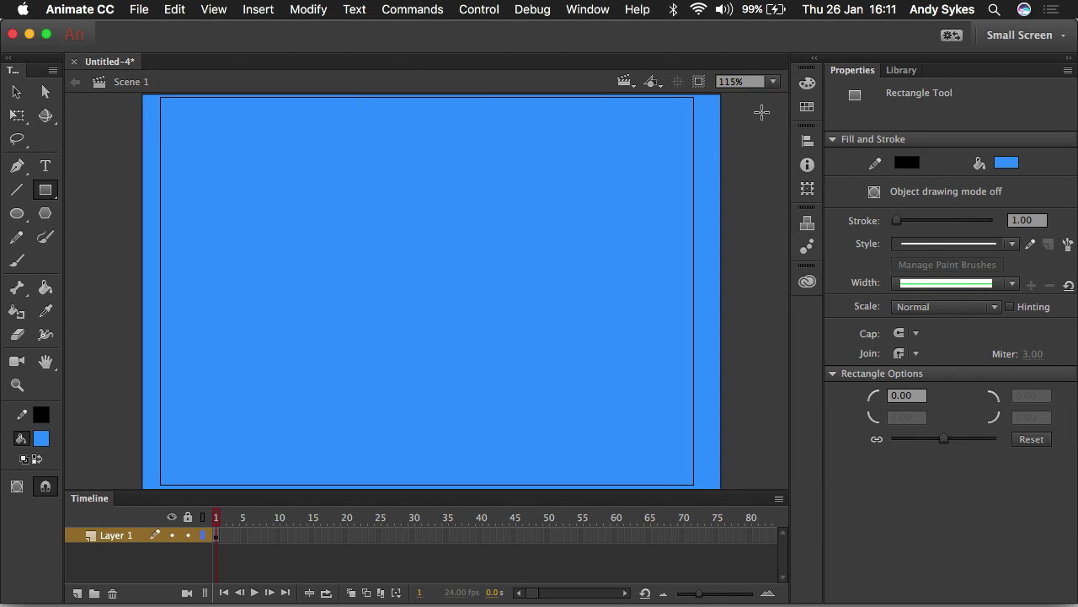
left_click(699, 82)
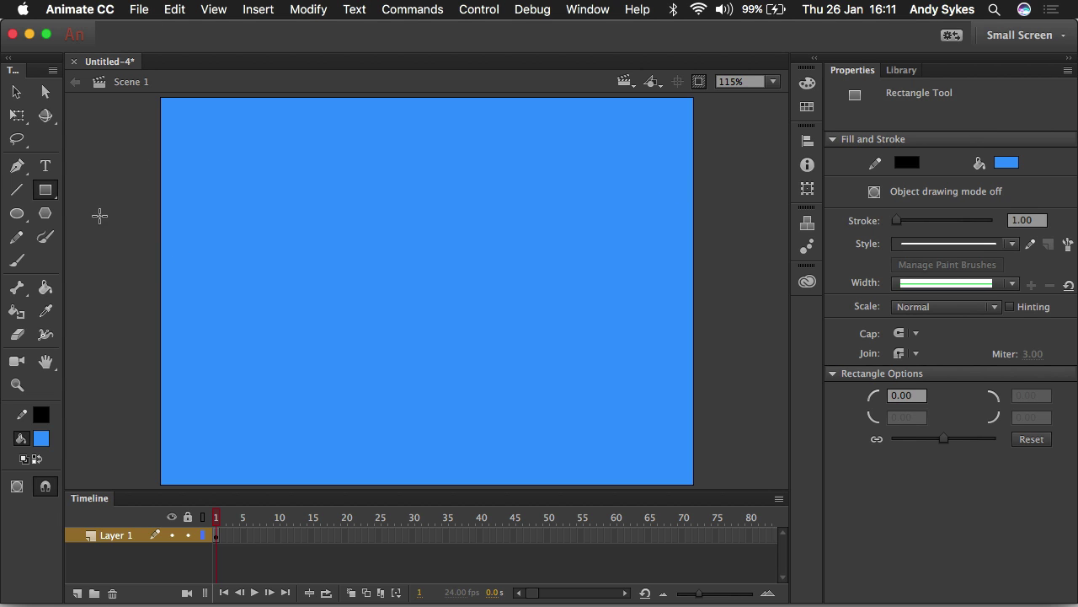
left_click(701, 82)
left_click(703, 85)
left_click(701, 82)
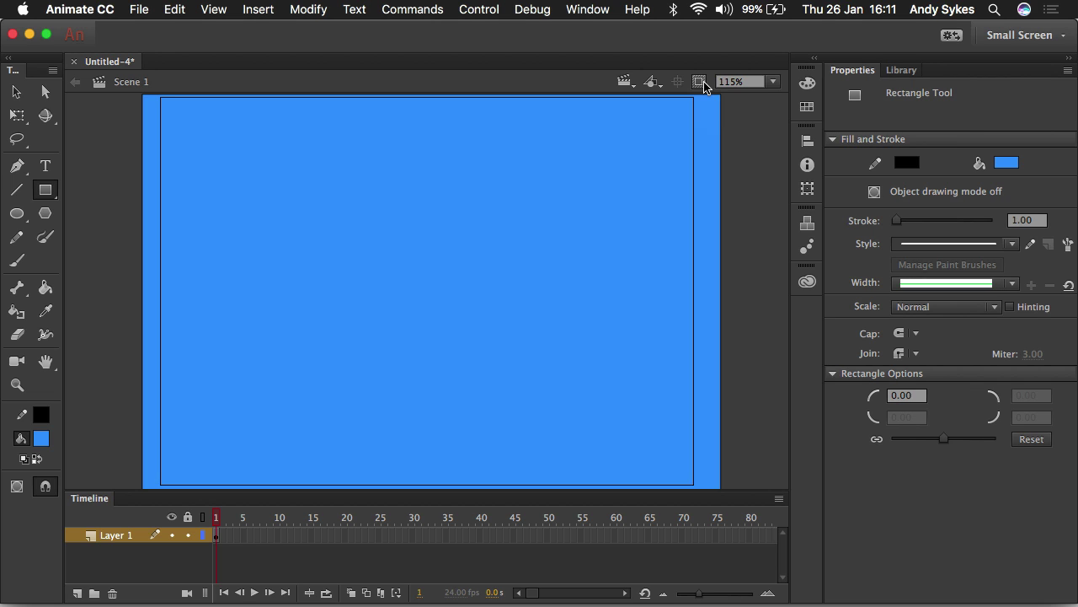
Step: Browse the Edit Symbols and Edit Scene dropdown lists, closing each afterwards
left_click(653, 82)
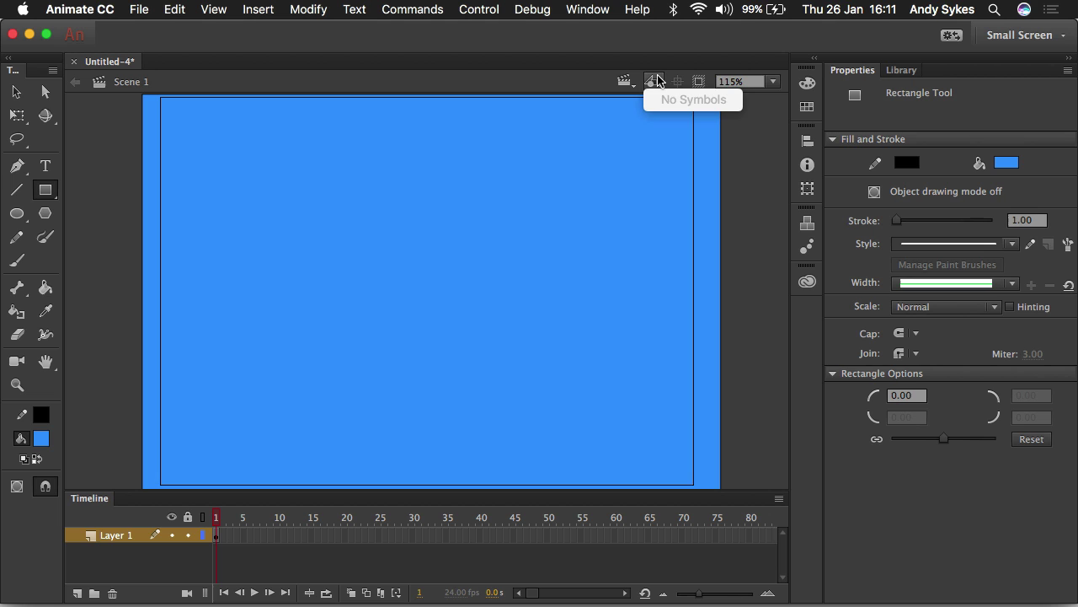
left_click(656, 81)
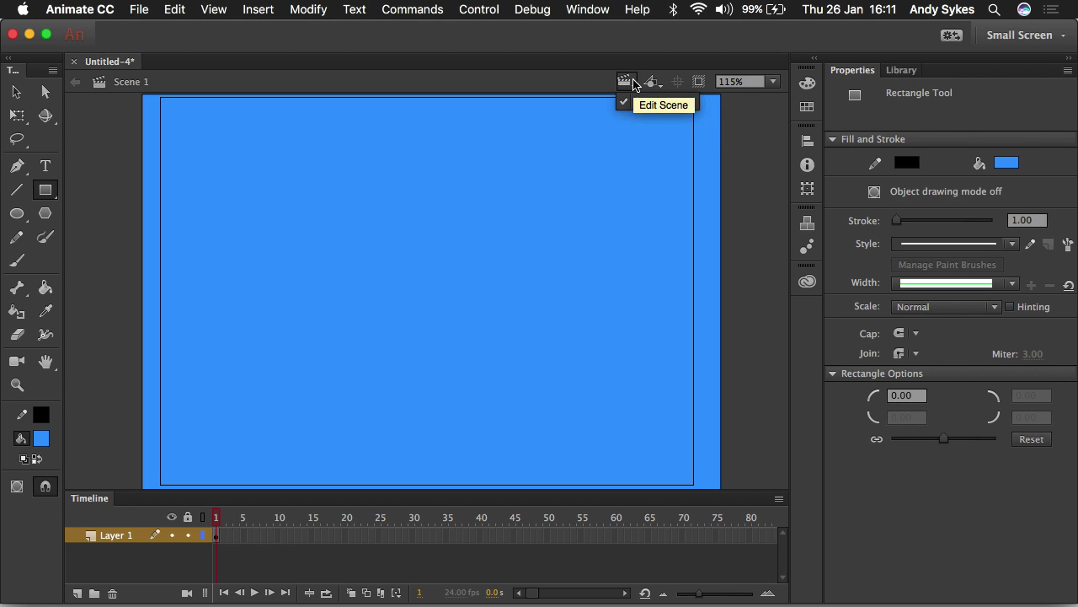
left_click(624, 81)
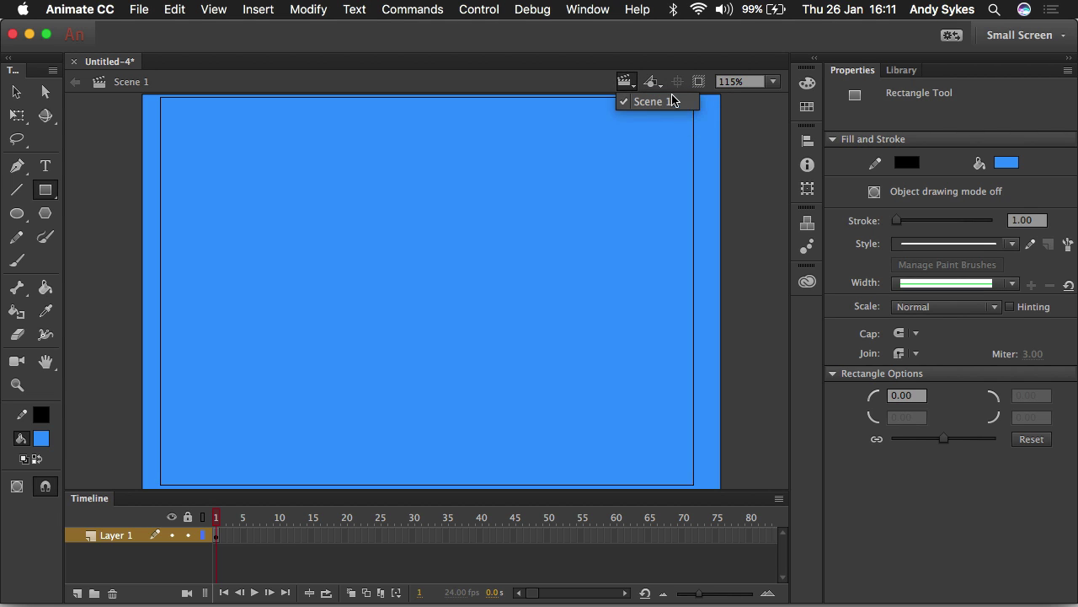
left_click(628, 84)
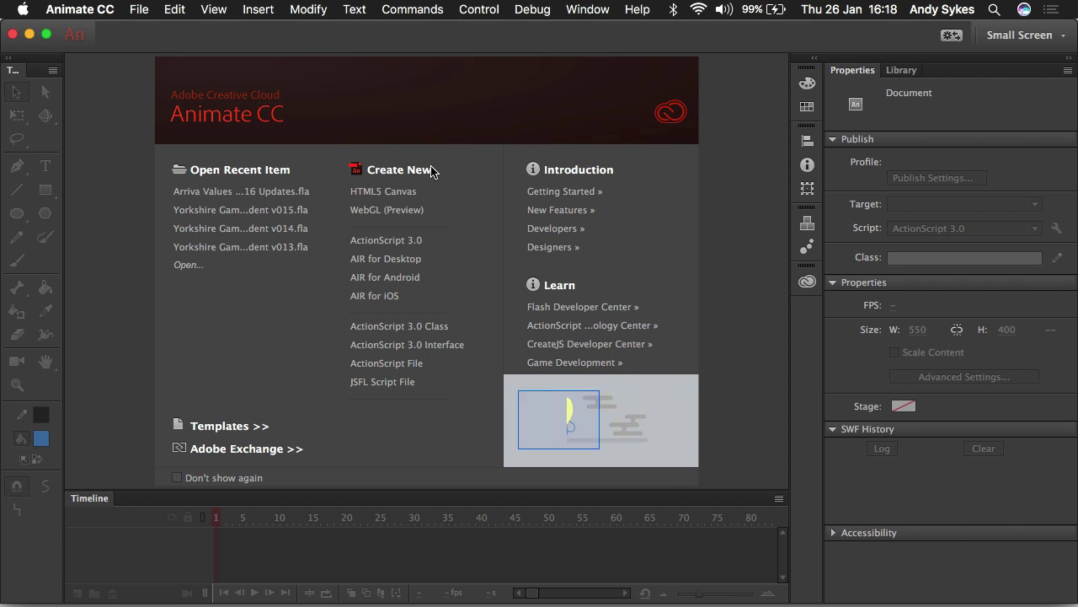
Step: Compare the 120 x 60, 120 x 90 and 125 x 125 templates, then use 336 x 280 Large Rectangle
left_click(217, 432)
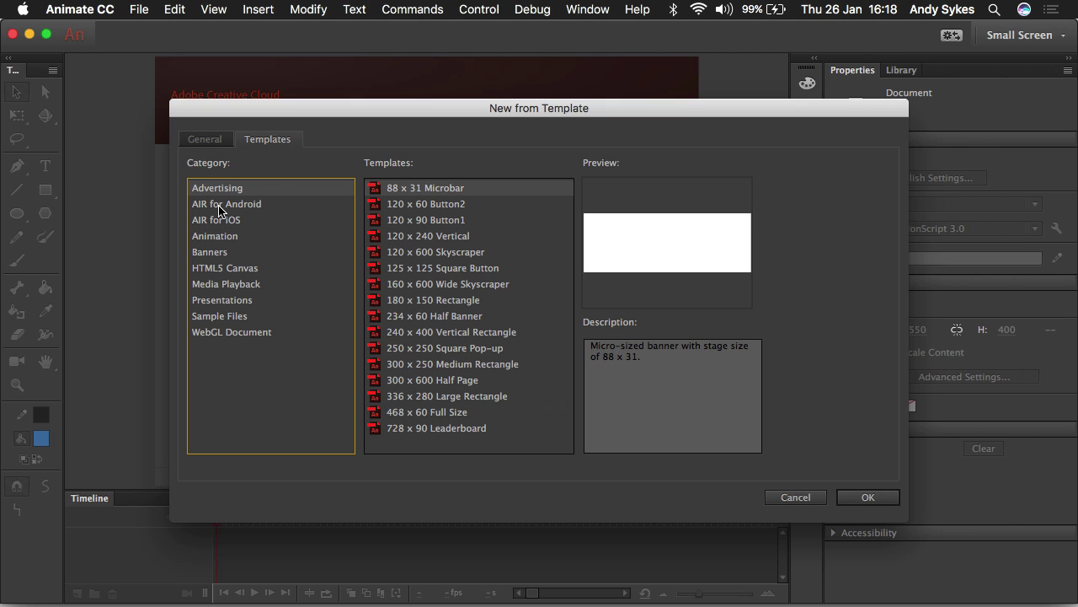
left_click(402, 204)
left_click(407, 220)
left_click(409, 272)
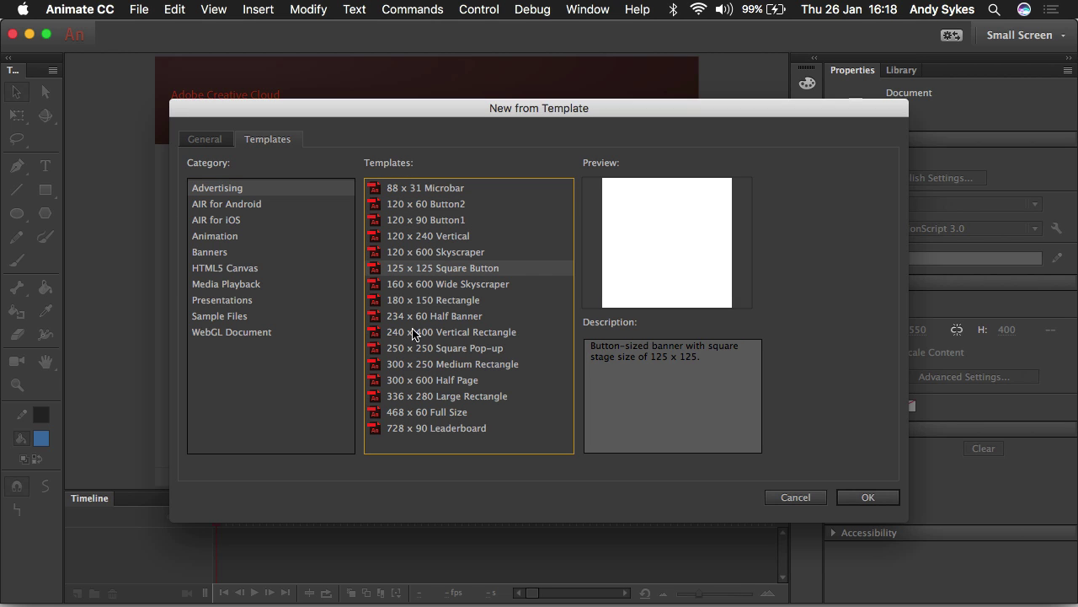
left_click(414, 399)
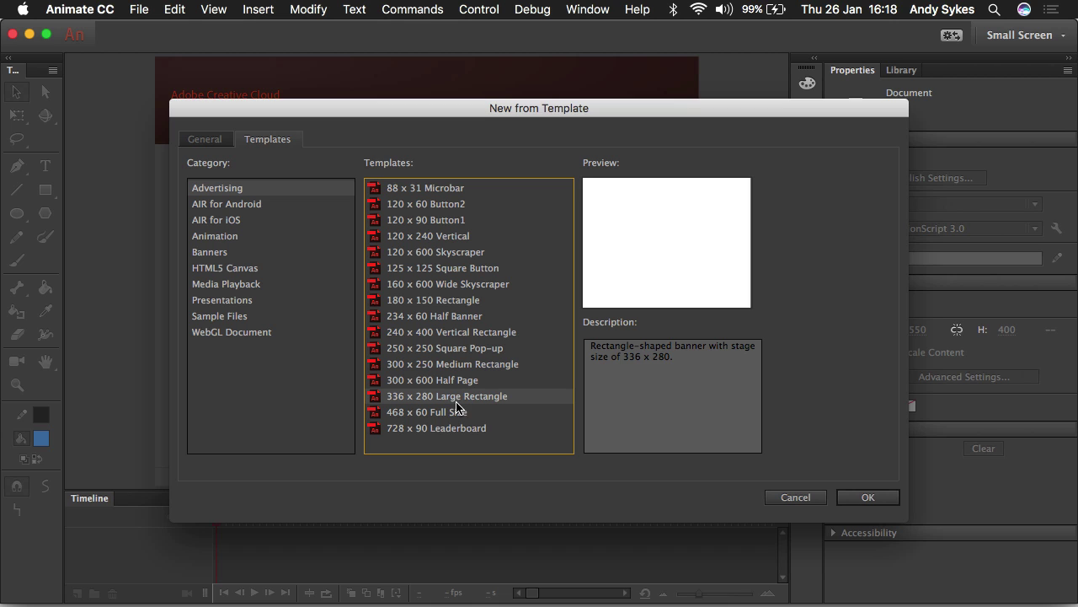
left_click(859, 497)
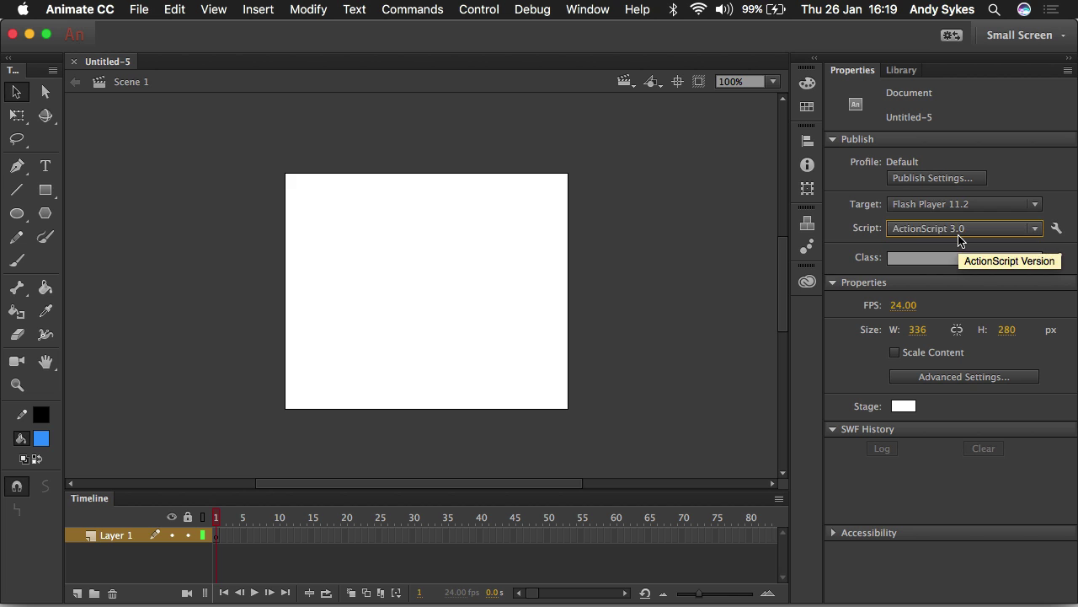
Step: Open Convert To Other Document Formats and cancel without converting the document
left_click(415, 9)
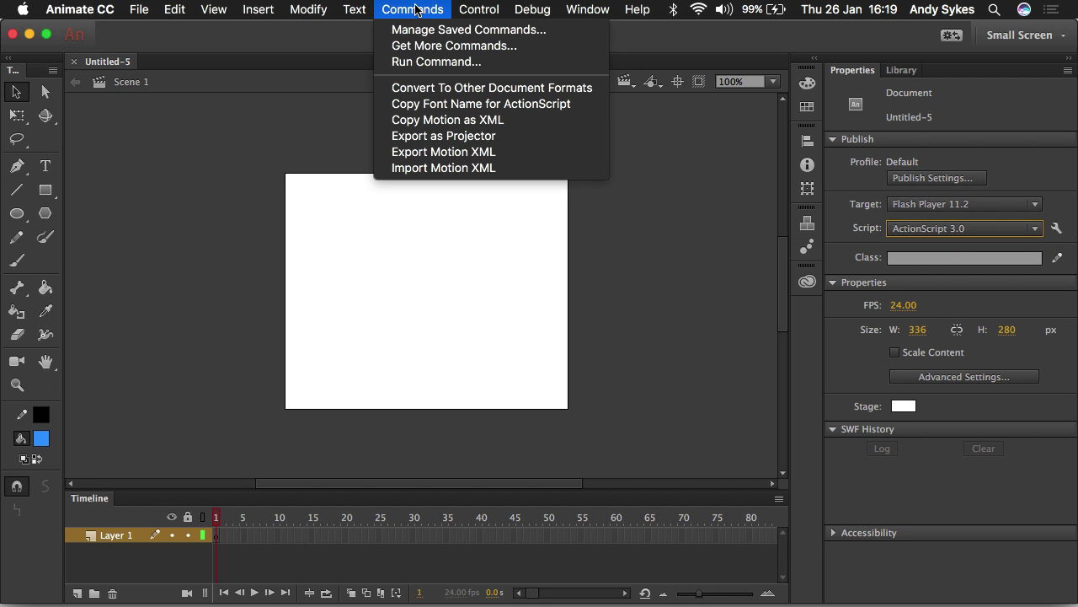
left_click(421, 87)
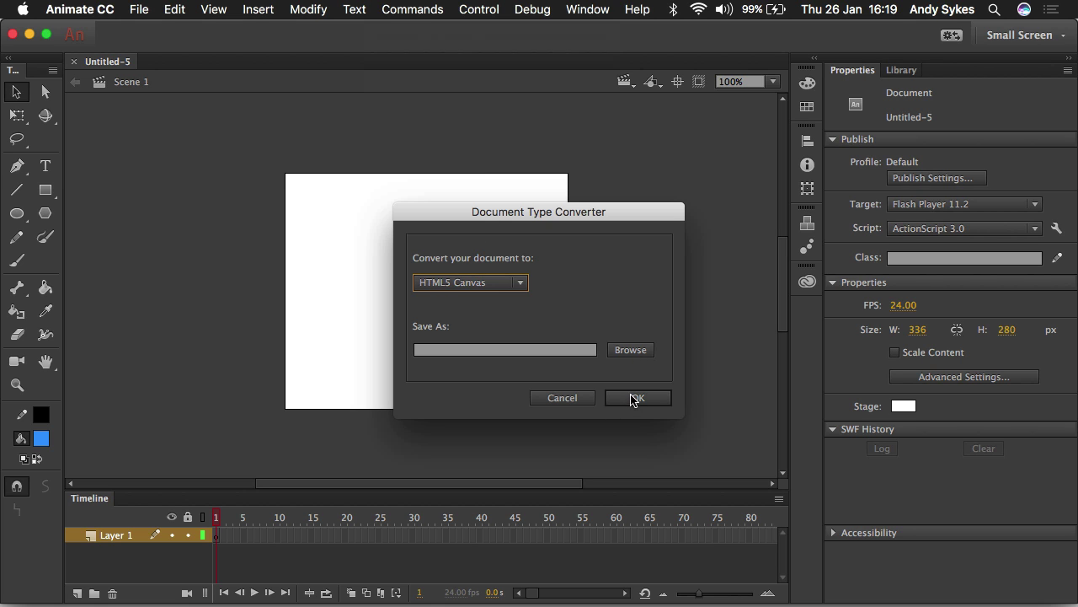
left_click(561, 398)
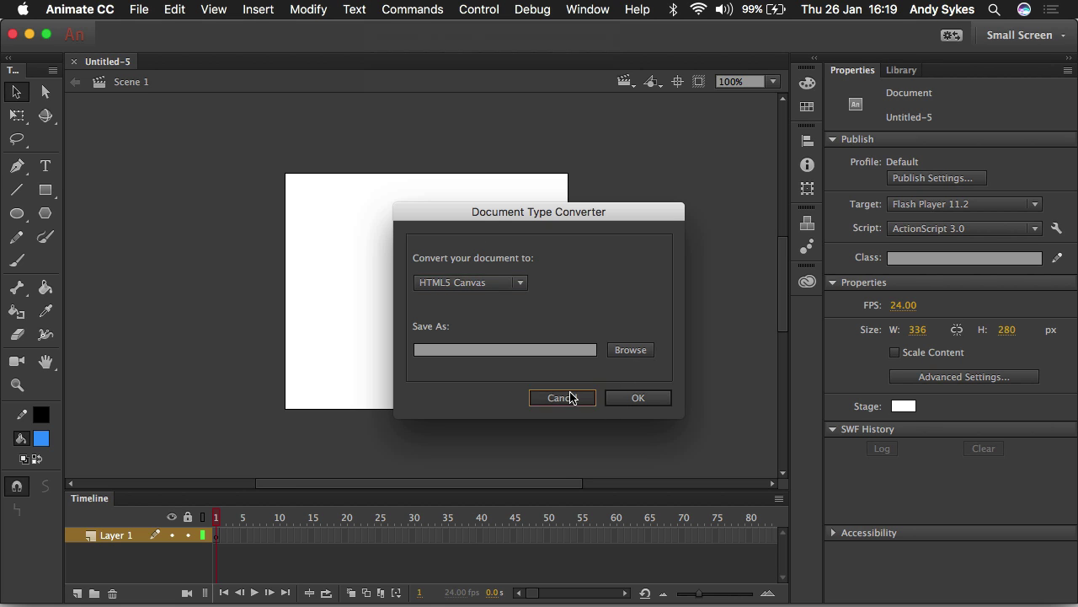
Step: Close Untitled-5 and browse the Media Playback category of templates
left_click(73, 62)
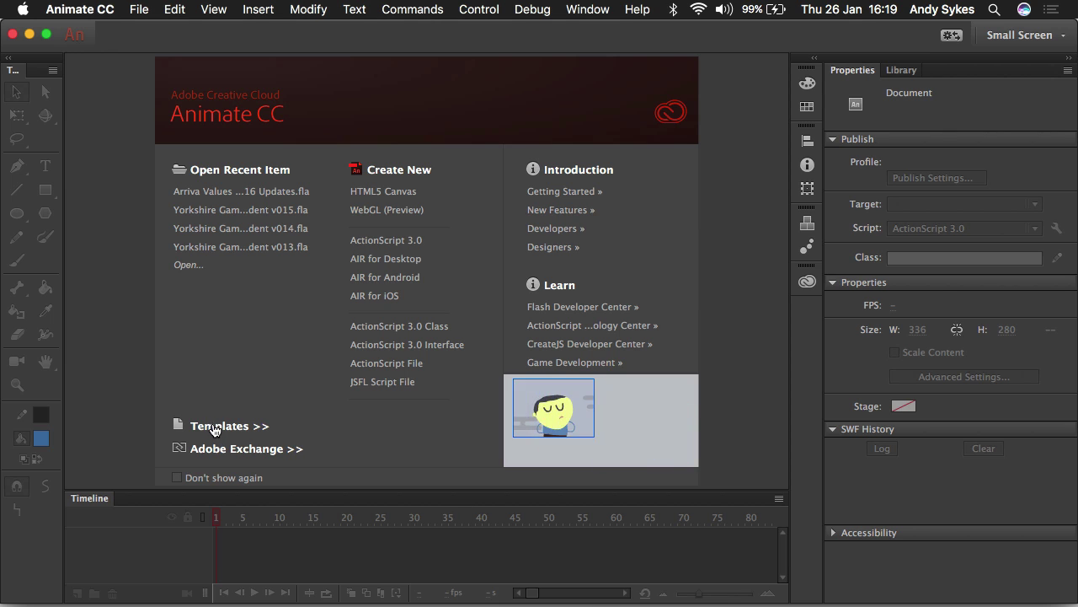
left_click(212, 426)
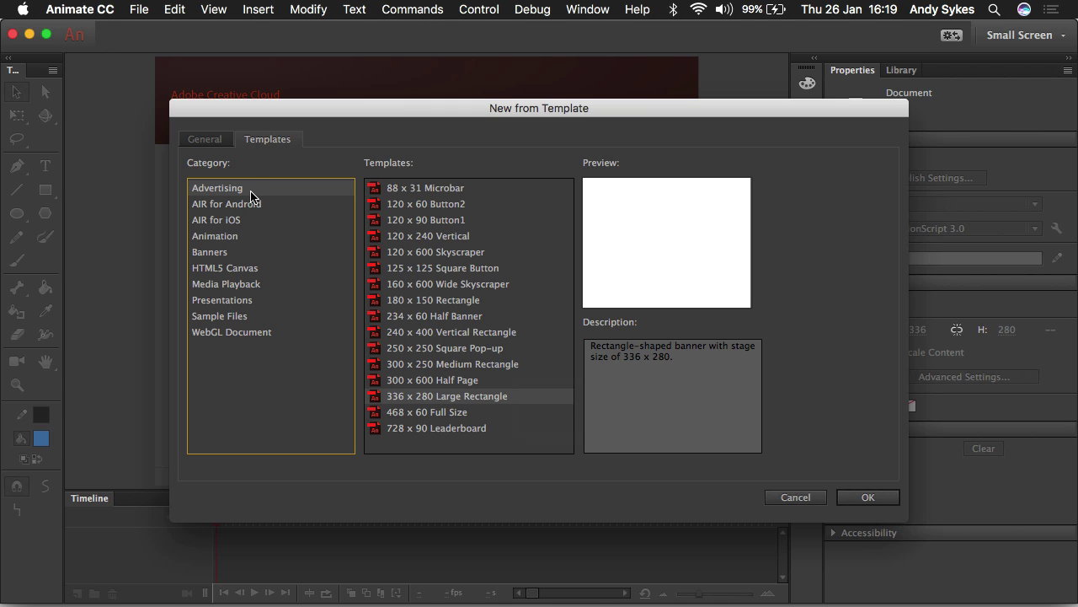
left_click(228, 286)
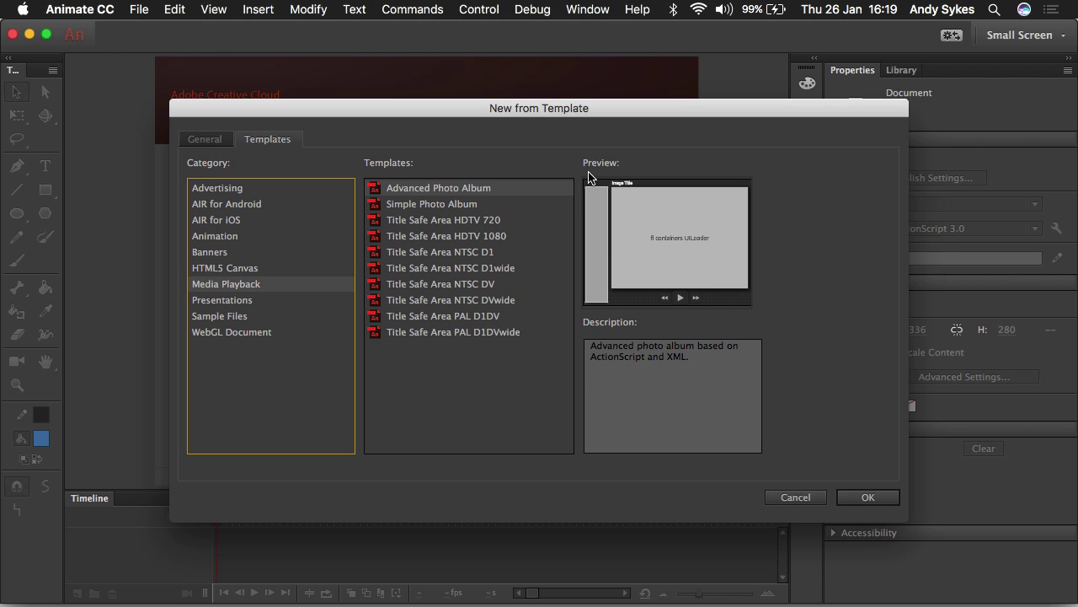
Step: Compare the Title Safe Area HDTV 720 and 1080 templates, settling on HDTV 1080
left_click(483, 224)
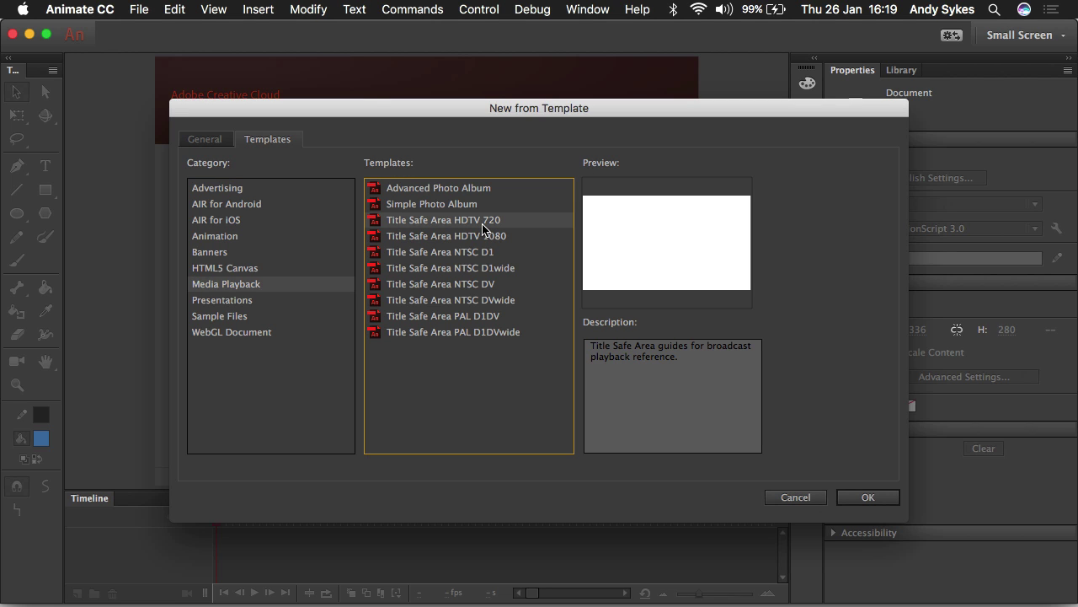
left_click(483, 236)
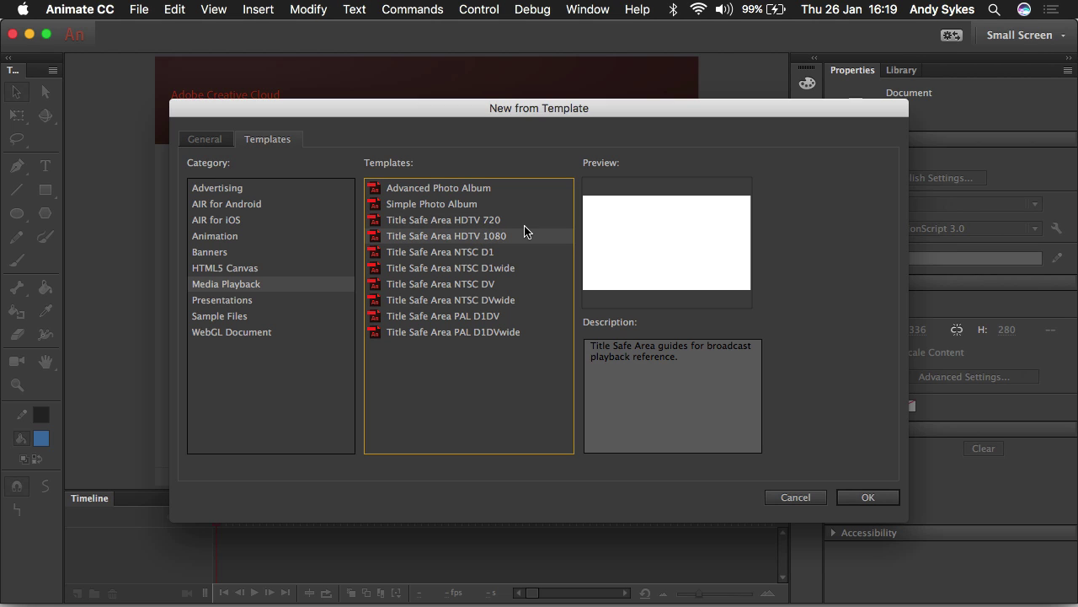
left_click(472, 221)
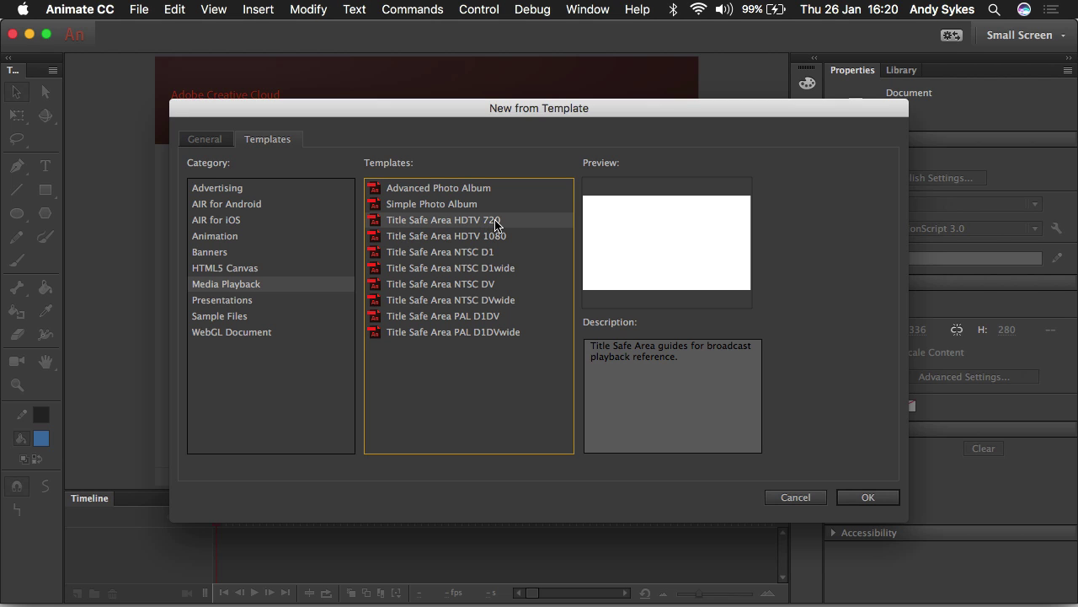
left_click(501, 238)
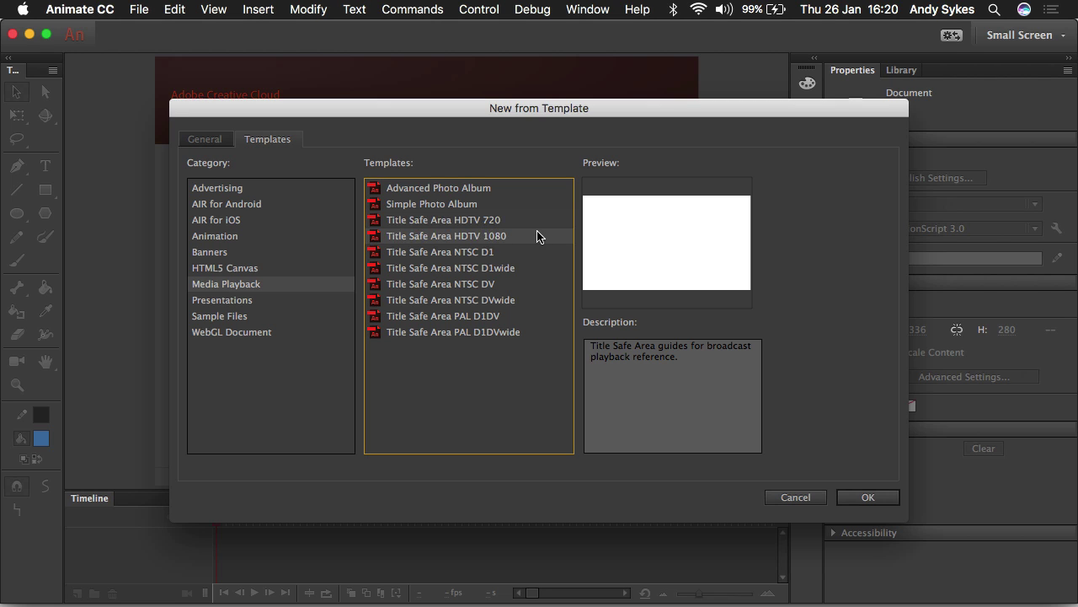
Step: Create the Title Safe Area HDTV 1080 document and change its frame rate from 29.97 to 25 fps
double_click(484, 238)
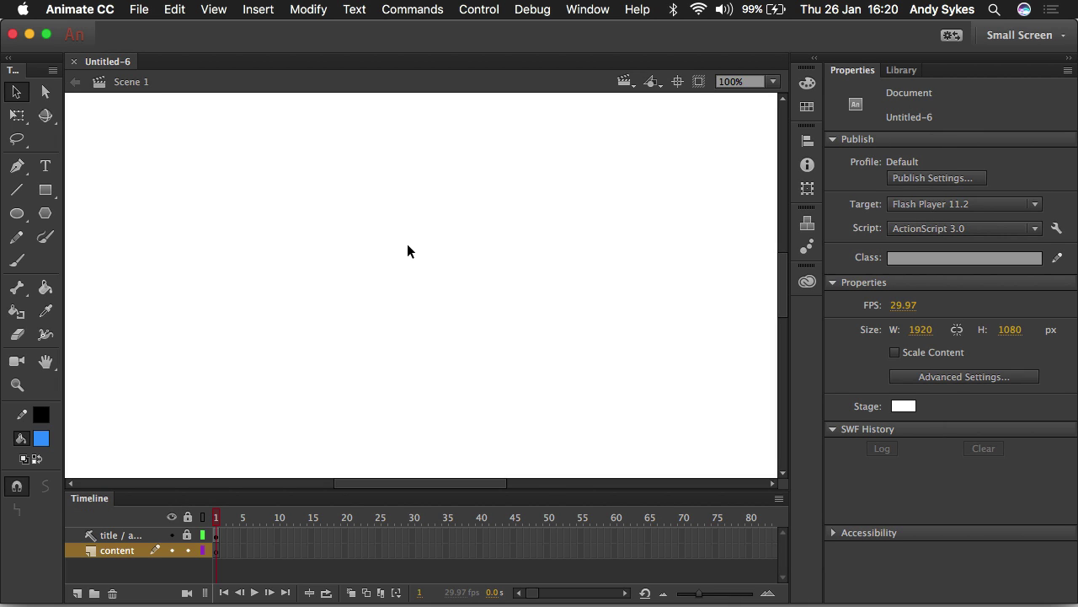
key("super+minus")
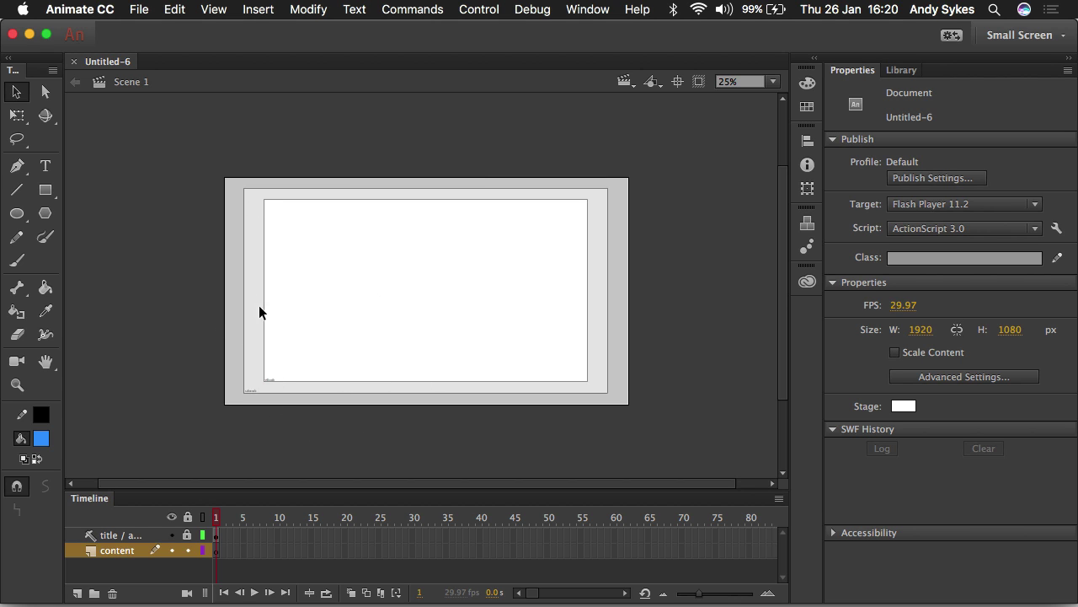
left_click(910, 309)
type("25")
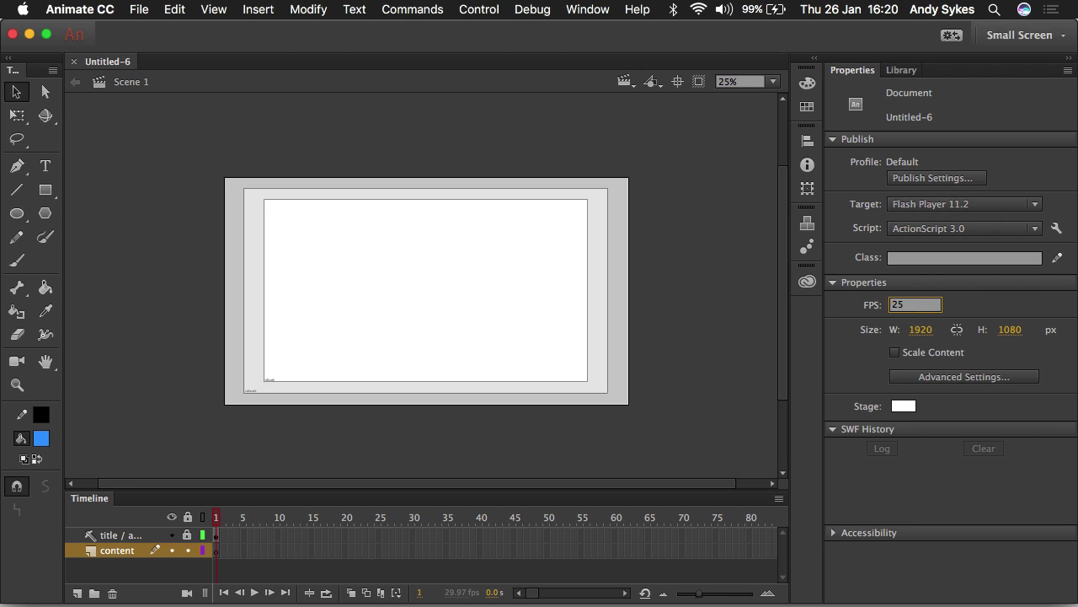
key("Return")
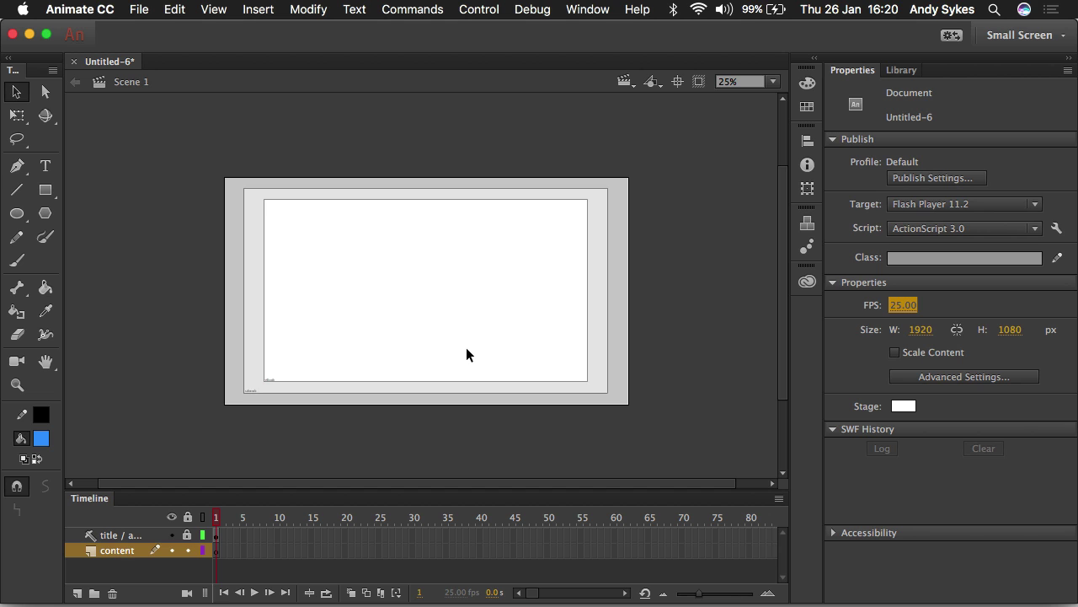